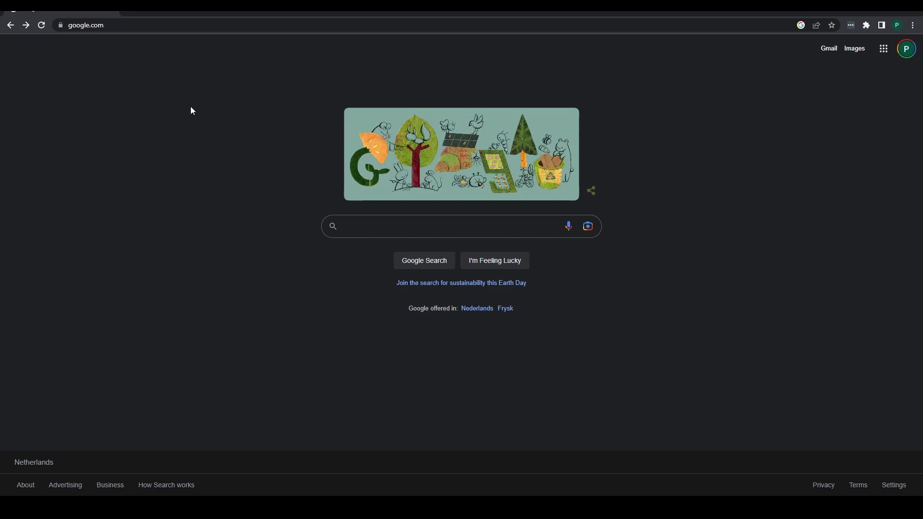
# Go to bismuth.at/mlops to open the MLOPs GitHub repository
pyautogui.click(214, 26)
pyautogui.write('bismuth')
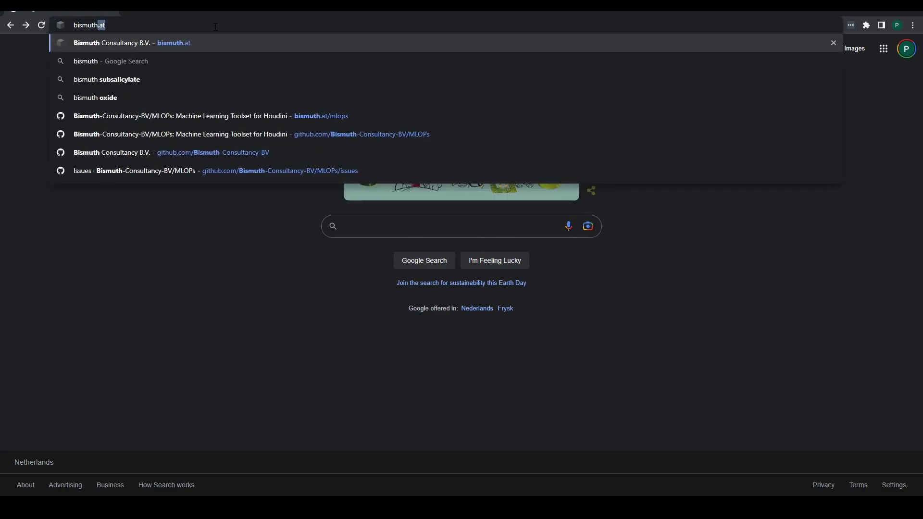
pyautogui.write('.at/mlops')
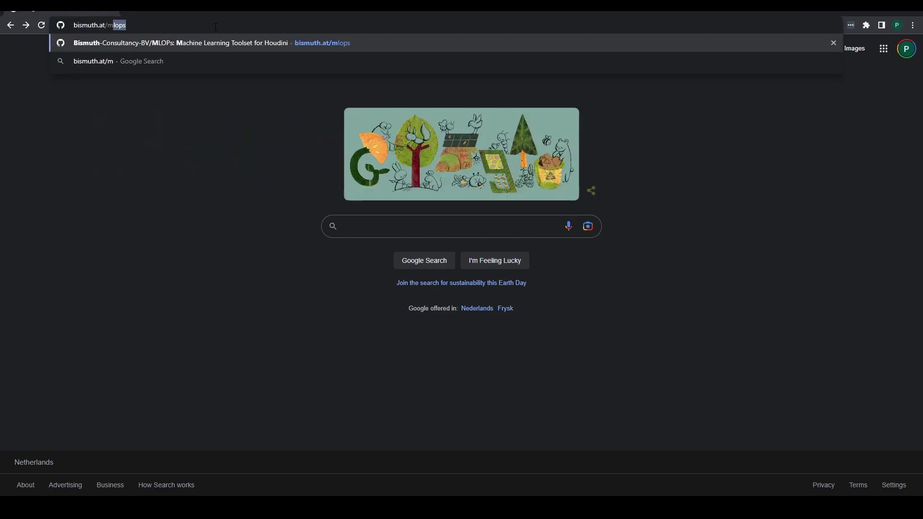
pyautogui.press('Return')
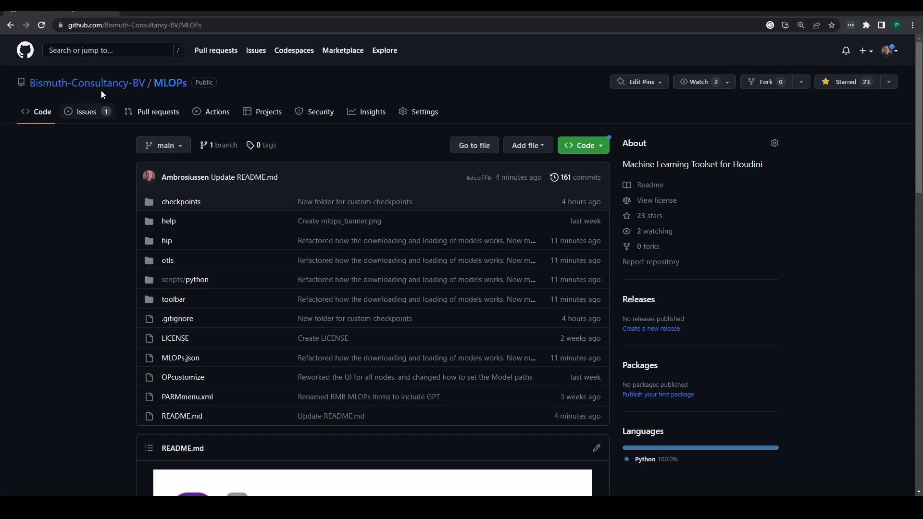
# Skim the MLOPs README, then show the Code menu with the gh repo clone command and Download ZIP
pyautogui.scroll(-6, 117, 280)
pyautogui.scroll(-12, 382, 290)
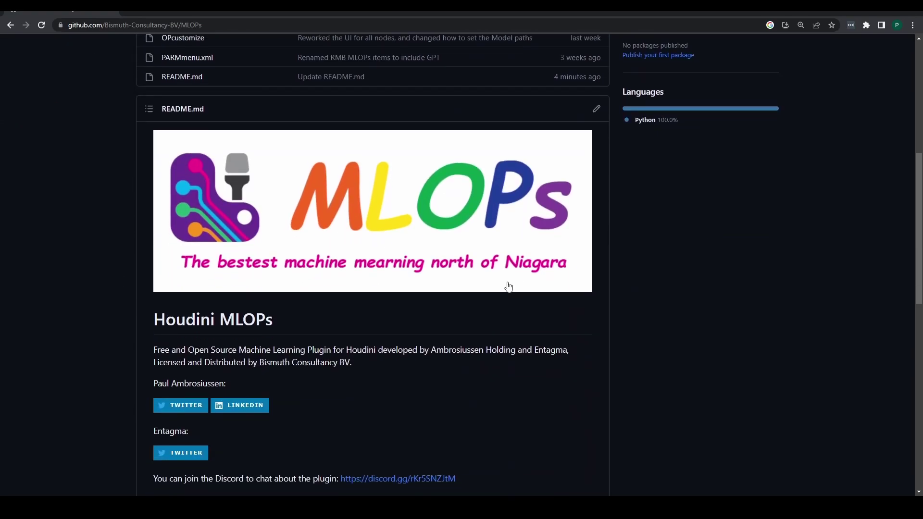
pyautogui.scroll(18, 508, 285)
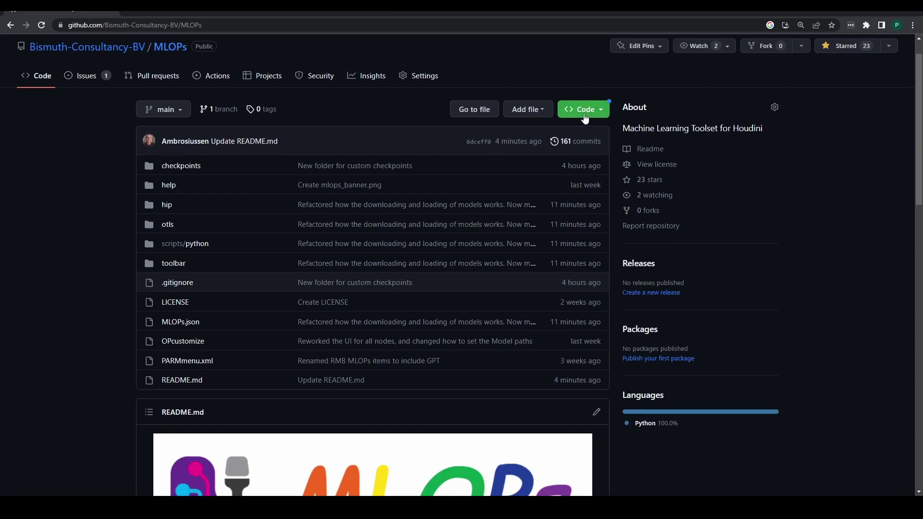
pyautogui.click(586, 113)
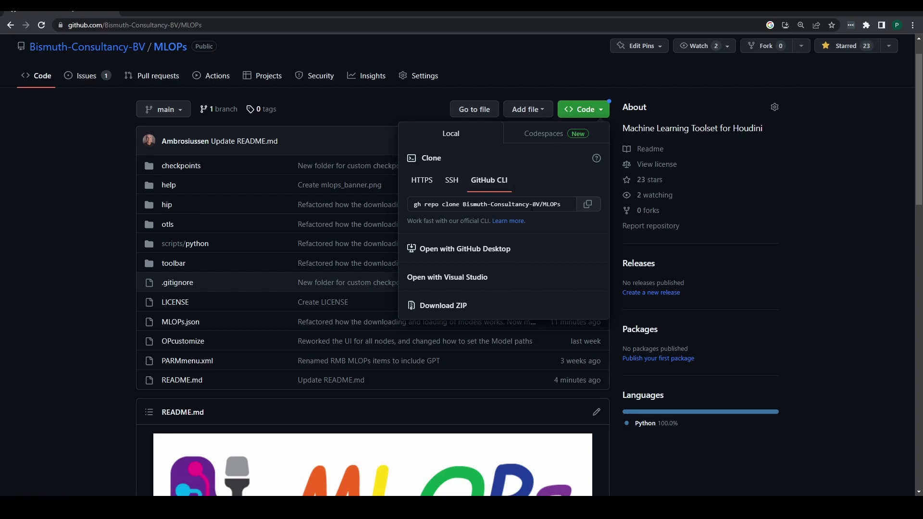
# Bring up the local MLOPs clone folder in Explorer and browse into its inner MLOPs folder
pyautogui.moveTo(367, 505)
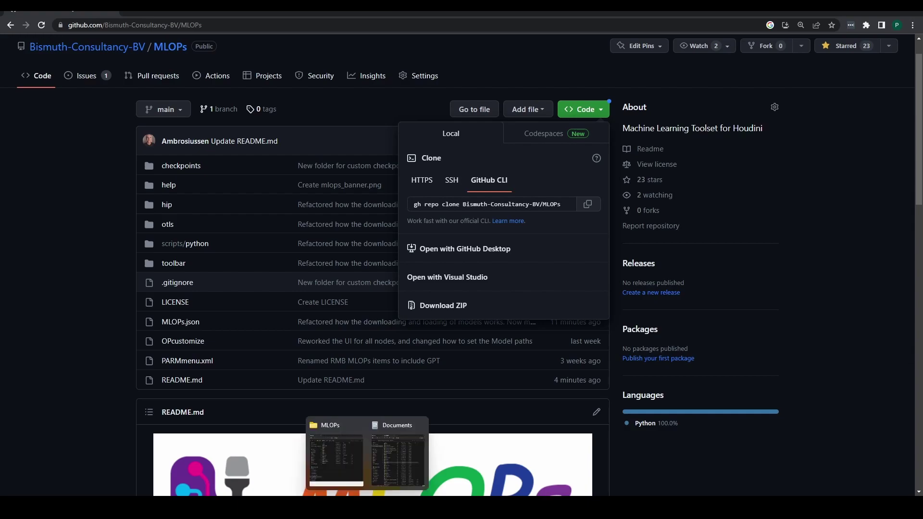
pyautogui.click(347, 465)
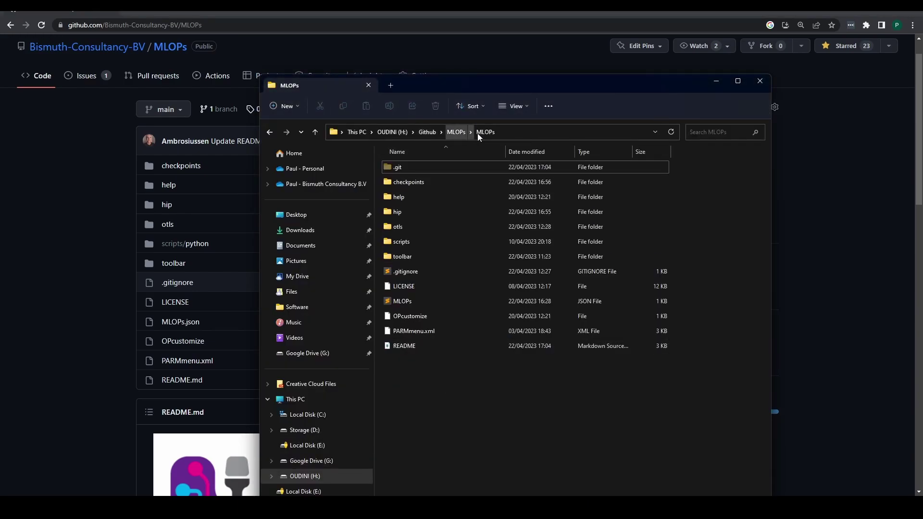
pyautogui.moveTo(505, 415); pyautogui.dragTo(417, 172)
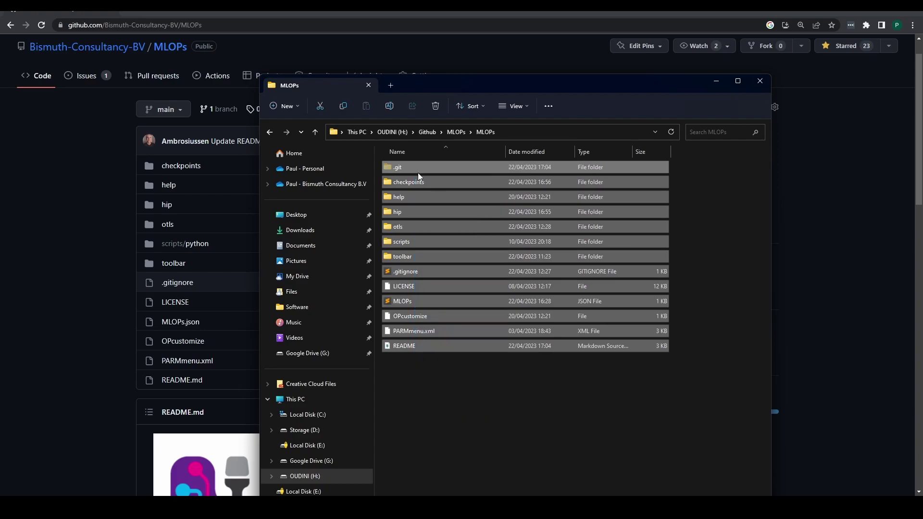
pyautogui.click(453, 385)
pyautogui.click(455, 133)
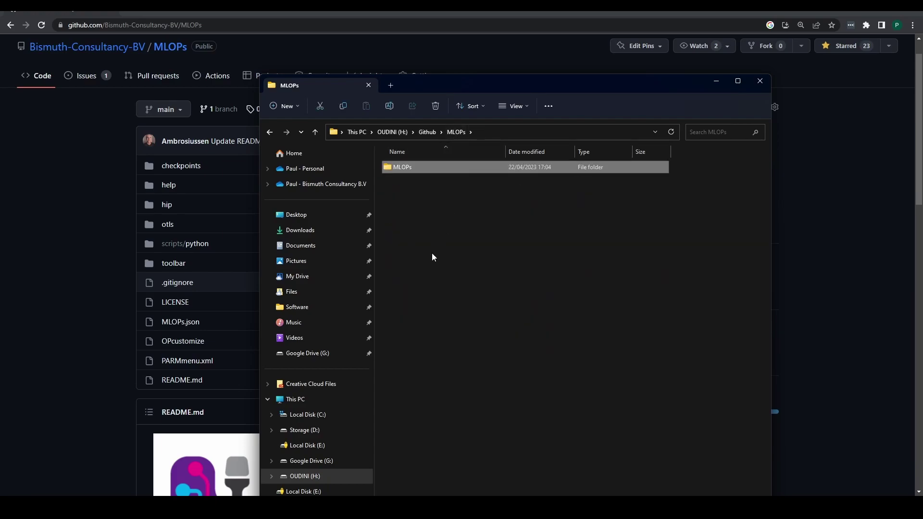
pyautogui.doubleClick(397, 168)
pyautogui.moveTo(482, 442); pyautogui.dragTo(413, 164)
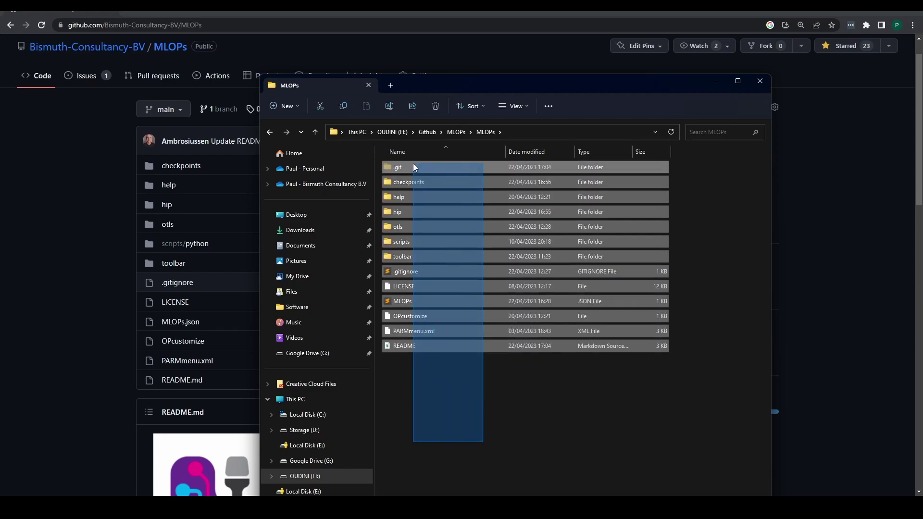
pyautogui.click(480, 389)
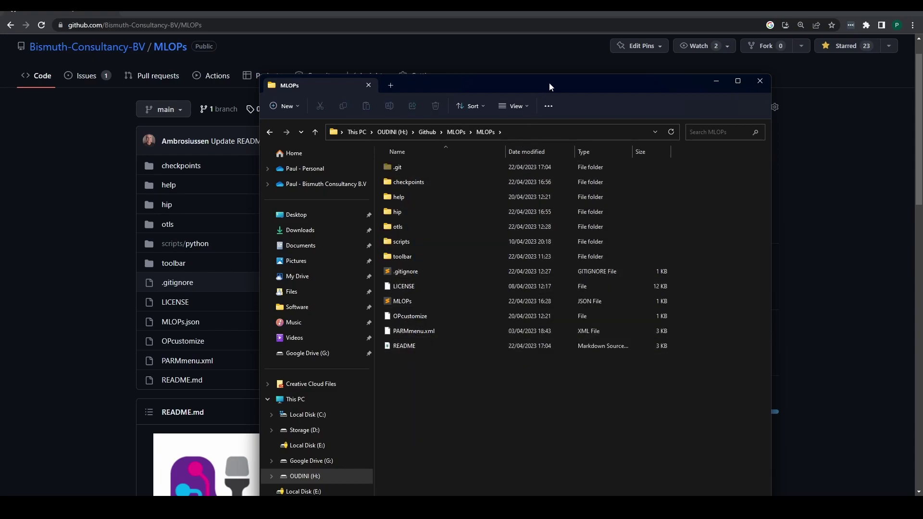
# Move the Explorer window aside and copy the MLOPs.json package file
pyautogui.moveTo(550, 85)
pyautogui.mouseDown()
pyautogui.moveTo(371, 281)
pyautogui.moveTo(480, 294)
pyautogui.moveTo(497, 359)
pyautogui.moveTo(652, 256)
pyautogui.moveTo(553, 352)
pyautogui.moveTo(518, 328)
pyautogui.moveTo(591, 61)
pyautogui.mouseUp()
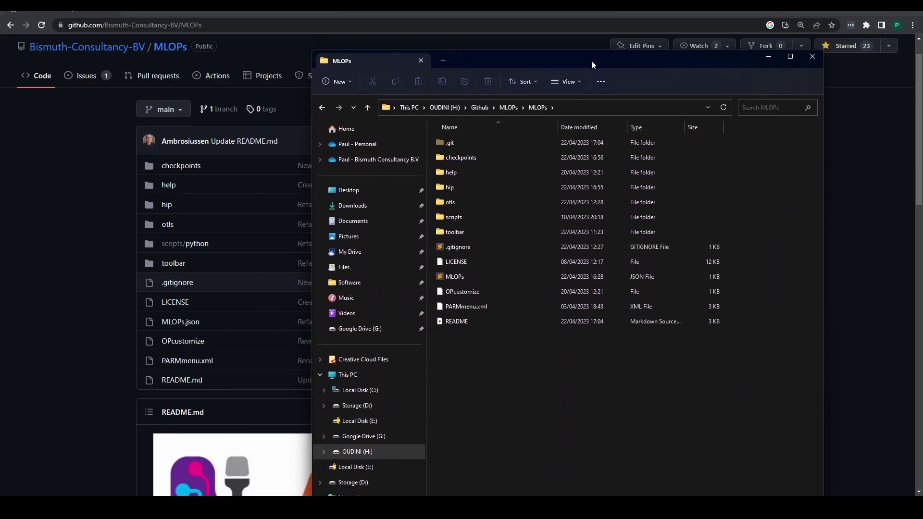
pyautogui.moveTo(568, 371); pyautogui.dragTo(454, 153)
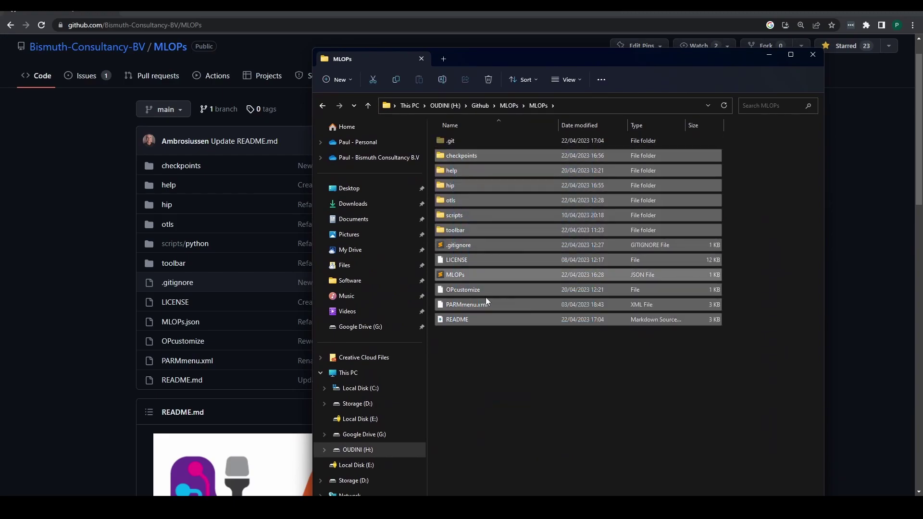
pyautogui.click(495, 391)
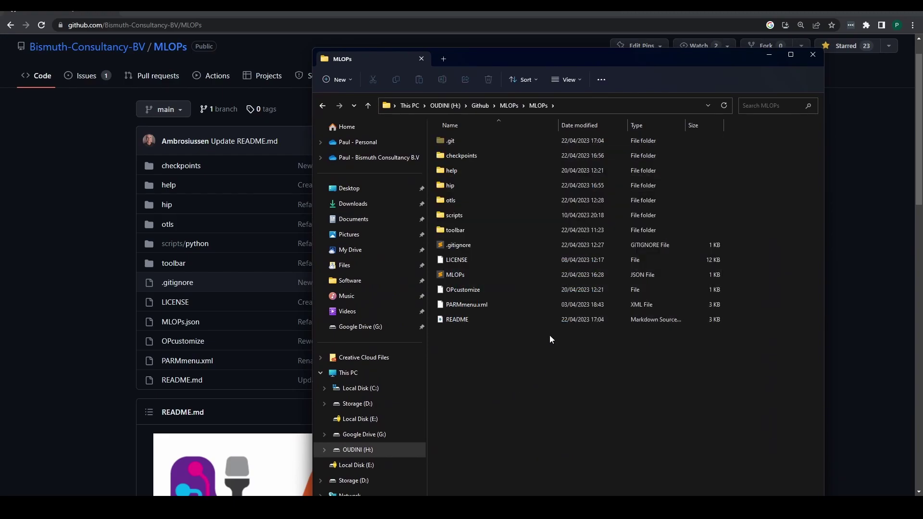
pyautogui.click(459, 274)
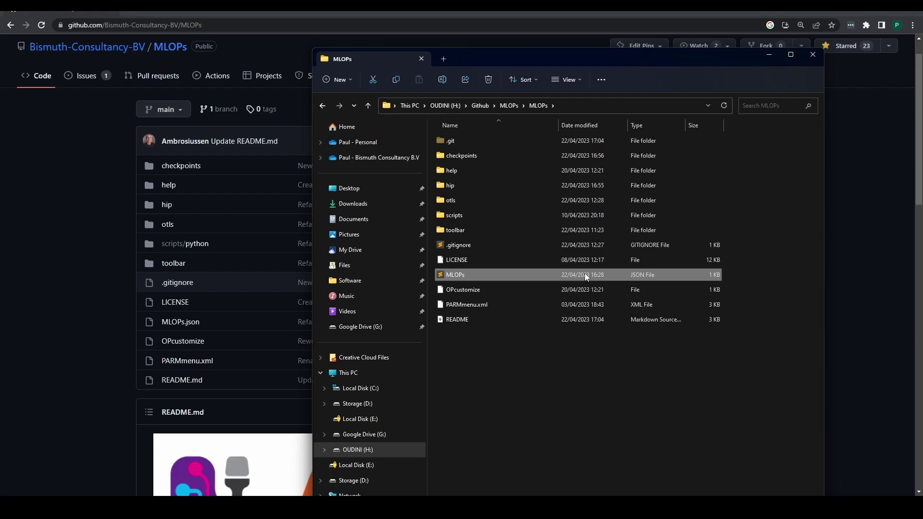
pyautogui.rightClick(475, 275)
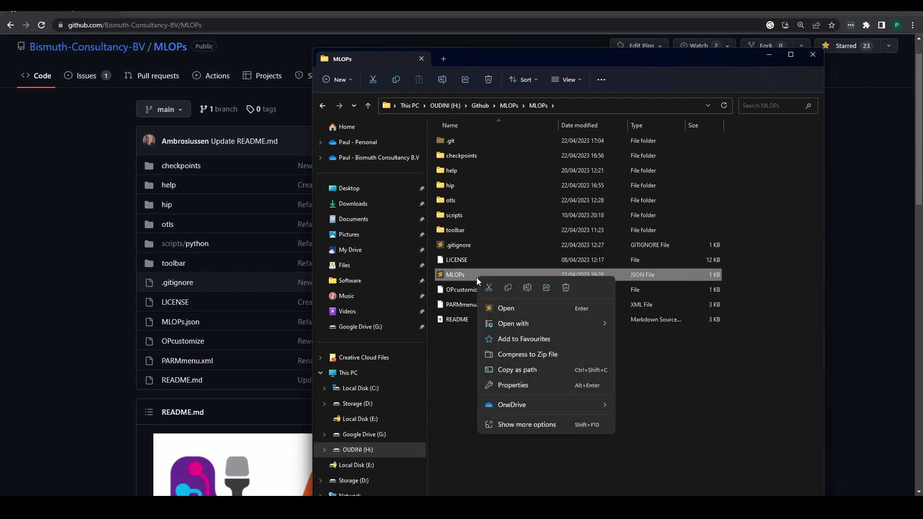
pyautogui.click(462, 348)
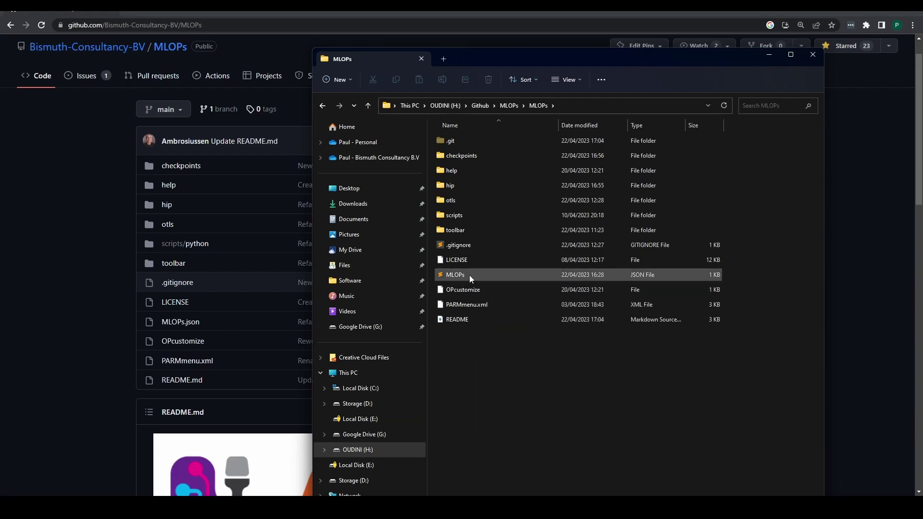
# Paste MLOPs.json into Documents > houdini19.5 > packages, replacing the existing file
pyautogui.click(365, 225)
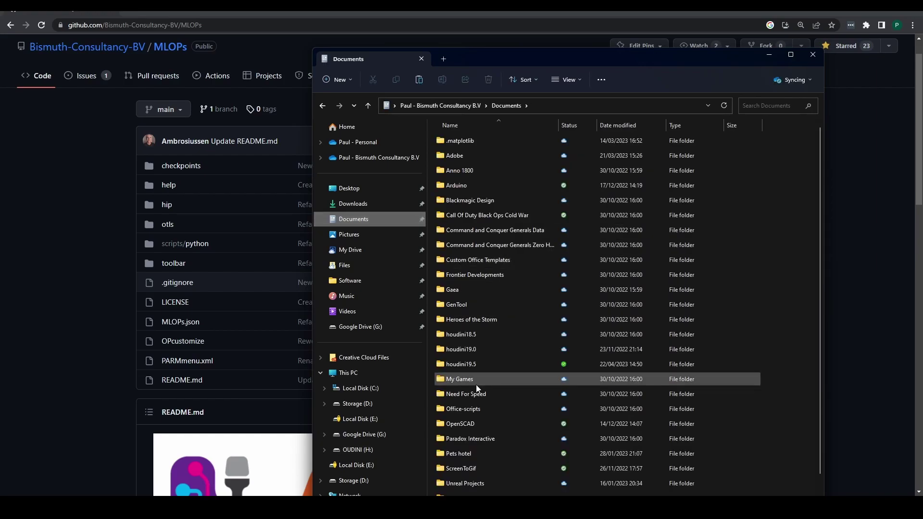
pyautogui.click(472, 365)
pyautogui.doubleClick(472, 365)
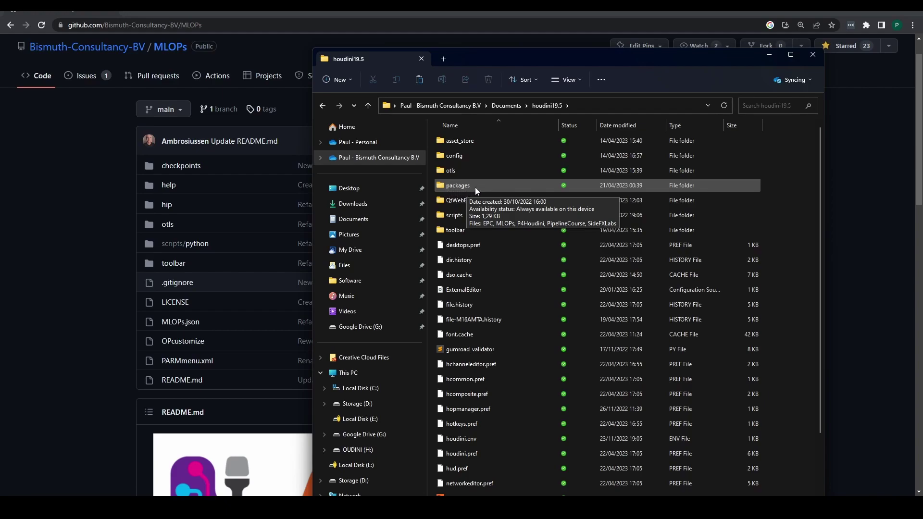
pyautogui.doubleClick(474, 188)
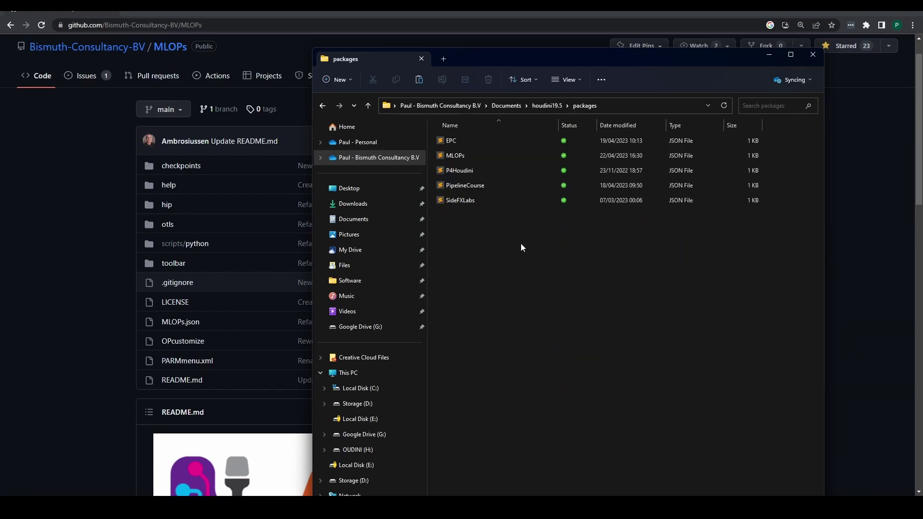
pyautogui.hotkey('ctrl', 'v')
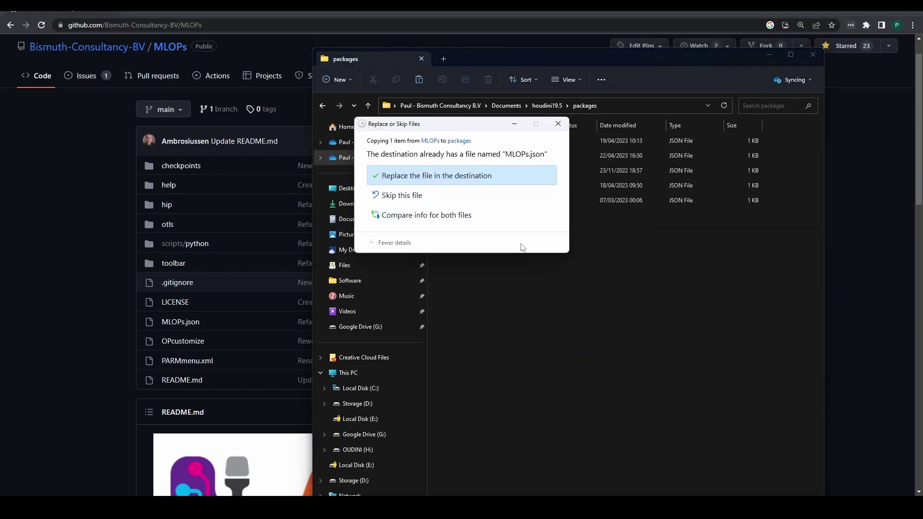
pyautogui.click(501, 183)
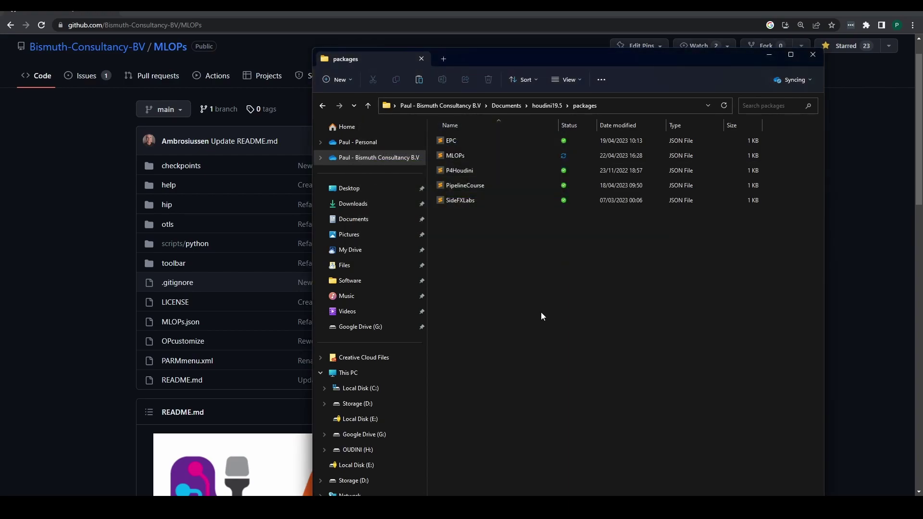
# Open MLOPs.json in Sublime Text and copy the H:\Github\MLOPs\MLOPs path from Explorer's address bar
pyautogui.click(469, 154)
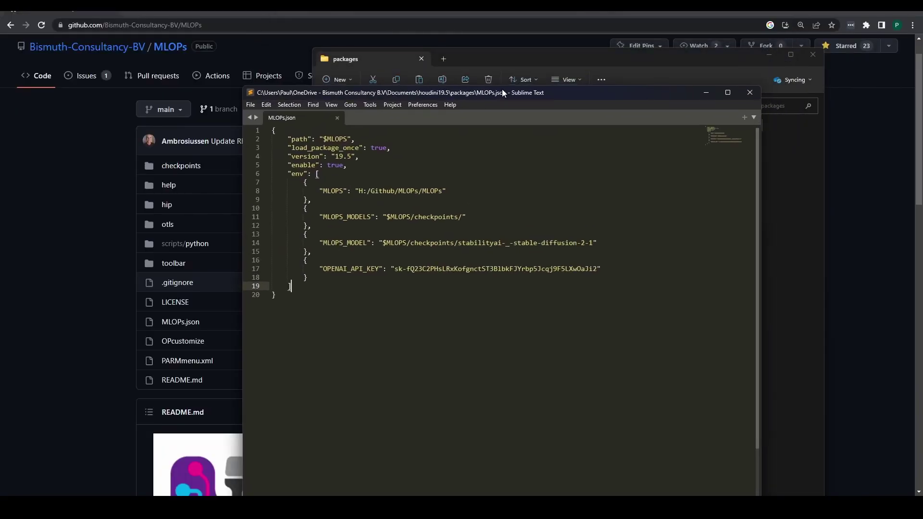
pyautogui.moveTo(501, 88); pyautogui.dragTo(285, 80)
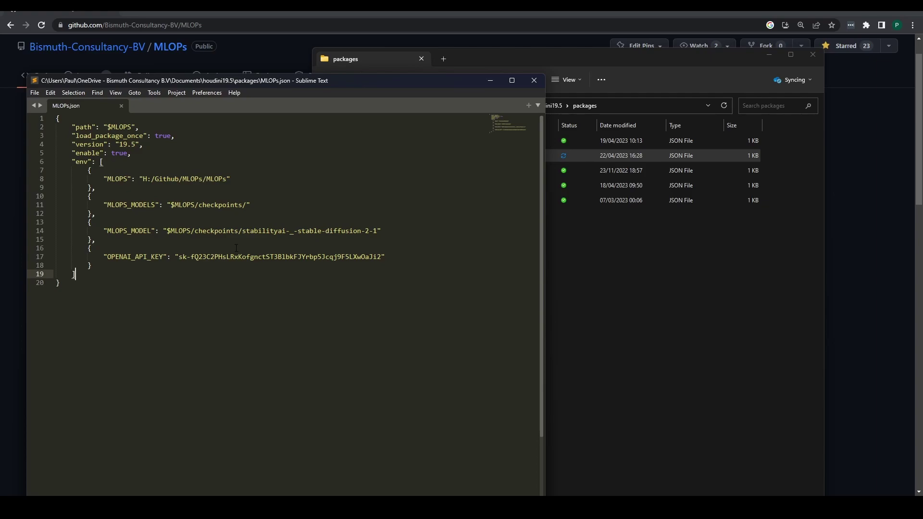
pyautogui.moveTo(143, 179); pyautogui.dragTo(227, 179)
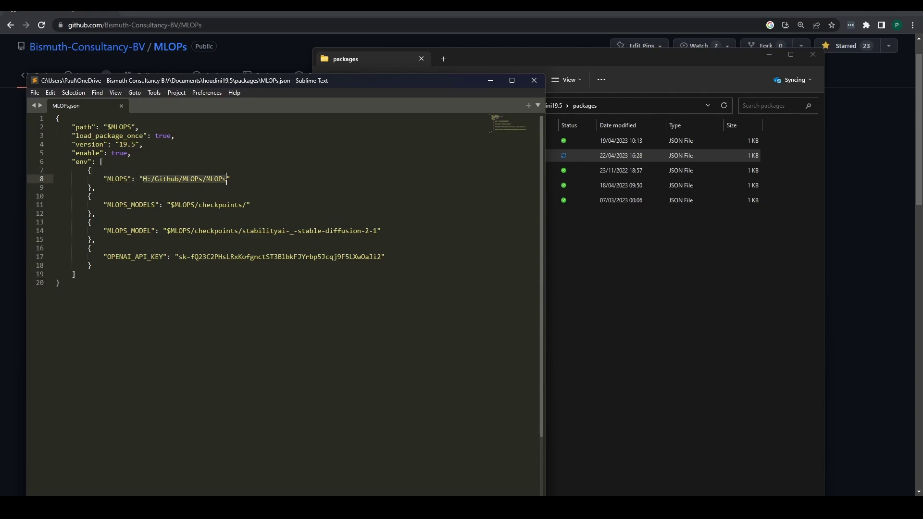
pyautogui.moveTo(366, 504)
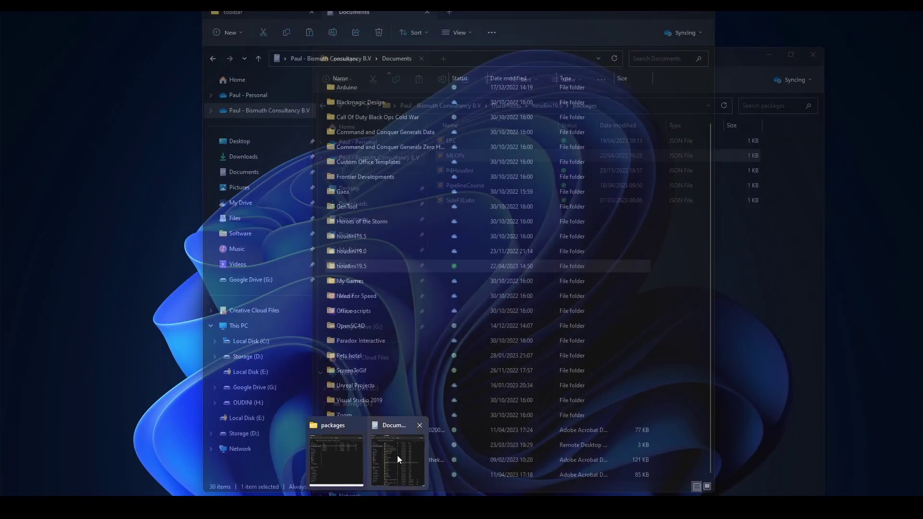
pyautogui.click(345, 458)
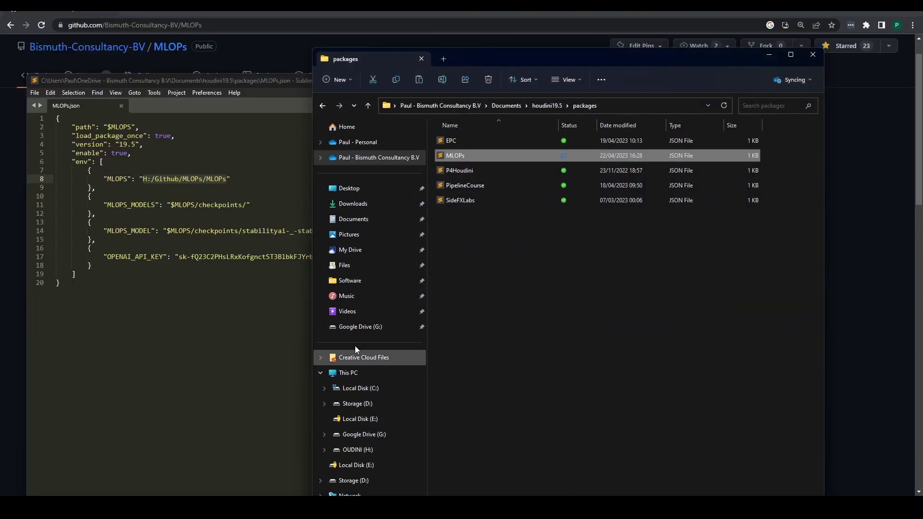
pyautogui.click(386, 448)
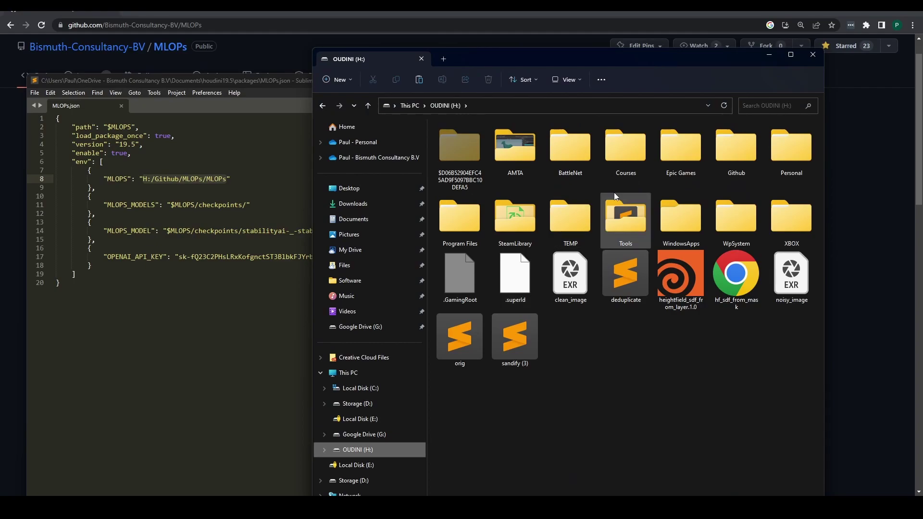
pyautogui.doubleClick(743, 159)
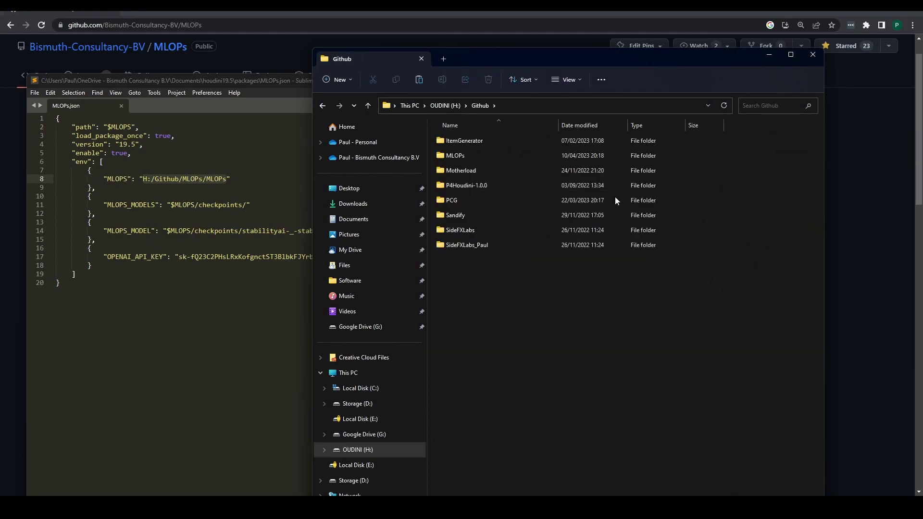
pyautogui.doubleClick(478, 153)
pyautogui.doubleClick(482, 142)
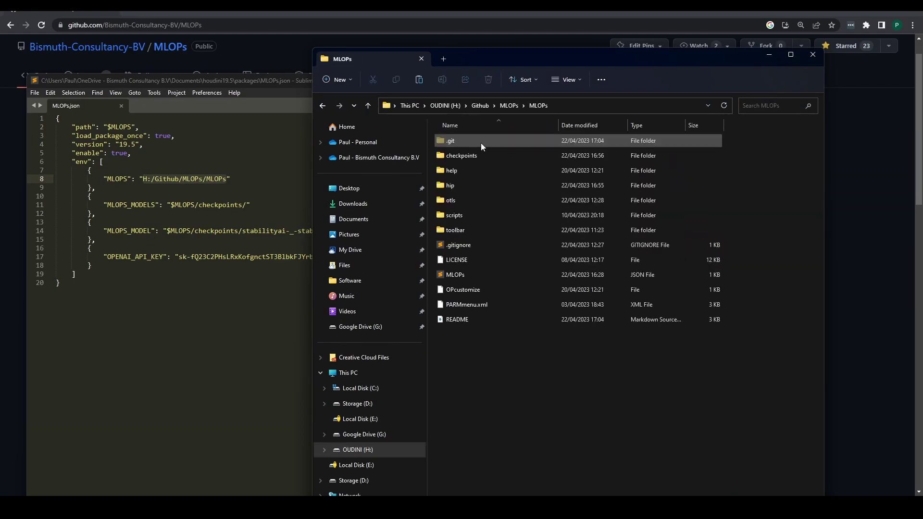
pyautogui.moveTo(572, 375); pyautogui.dragTo(432, 133)
pyautogui.click(555, 363)
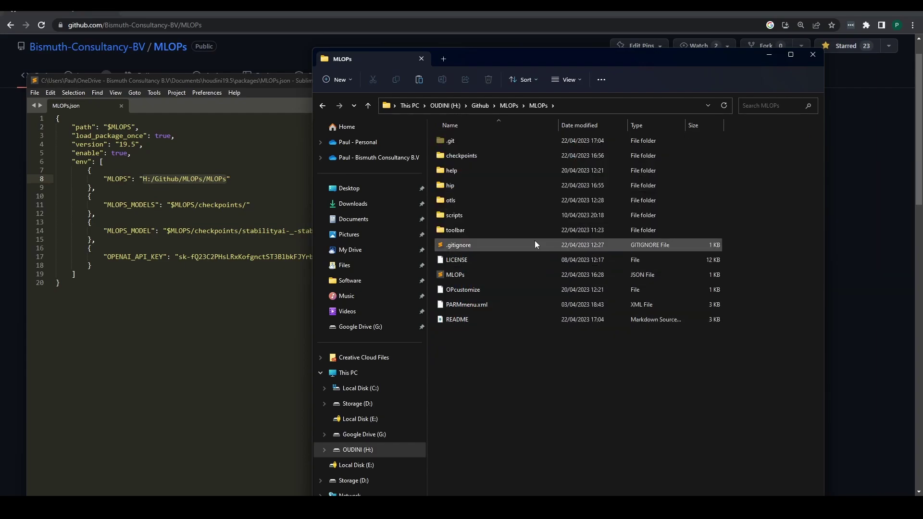
pyautogui.click(577, 105)
pyautogui.hotkey('ctrl', 'c')
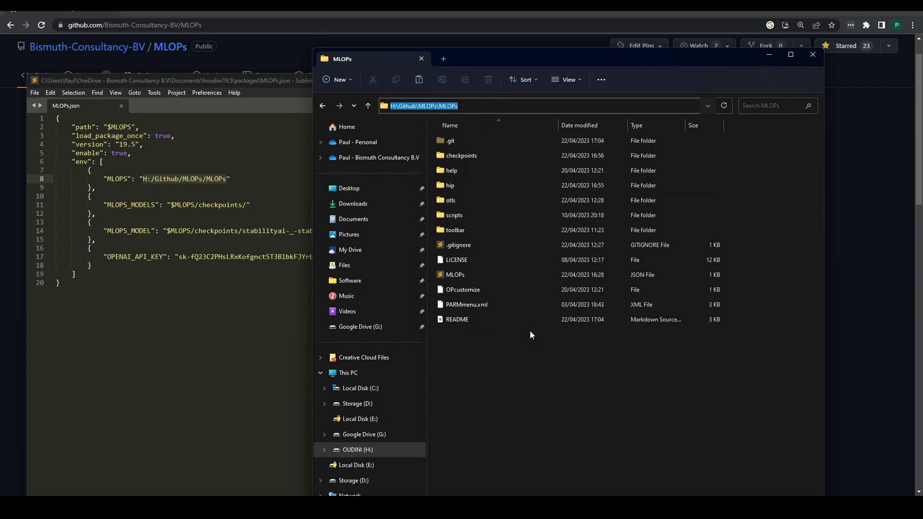
# Set line 8's MLOPS value to H:/Github/MLOPs/MLOPs using forward slashes
pyautogui.click(142, 178)
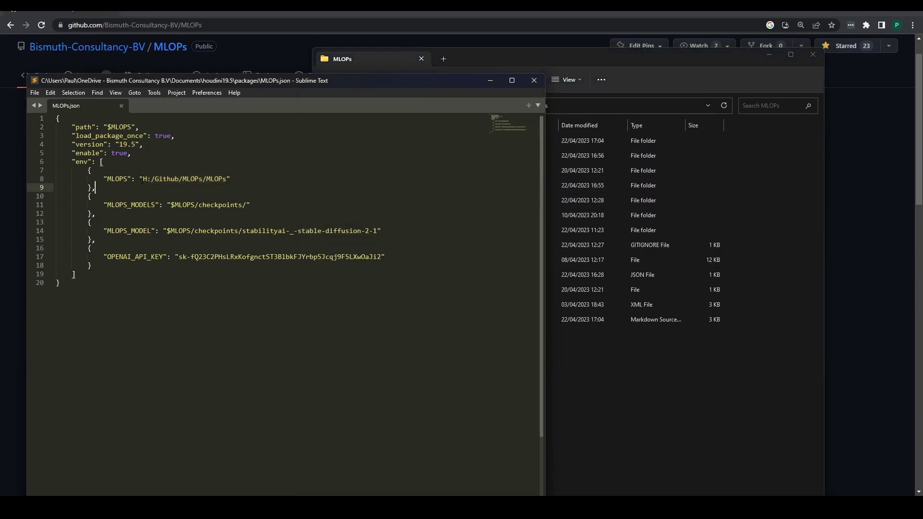
pyautogui.moveTo(142, 179); pyautogui.dragTo(228, 179)
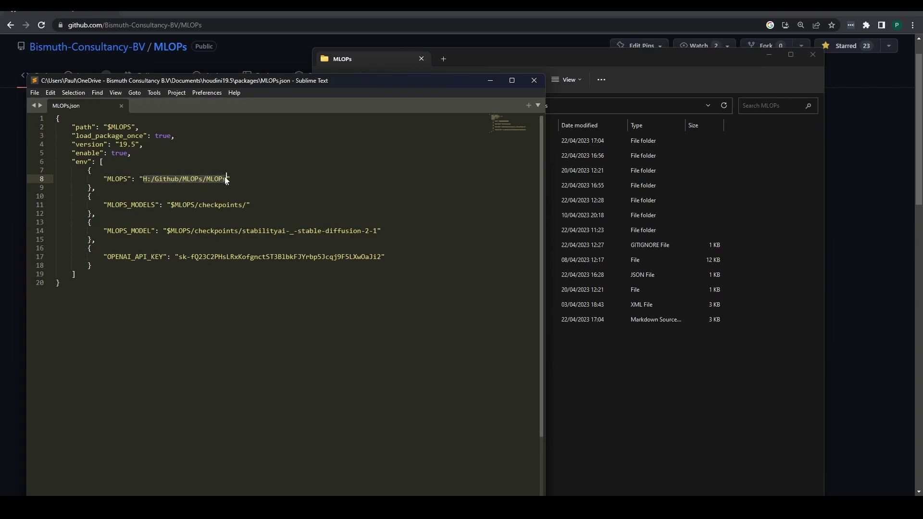
pyautogui.hotkey('ctrl', 'v')
pyautogui.click(150, 179)
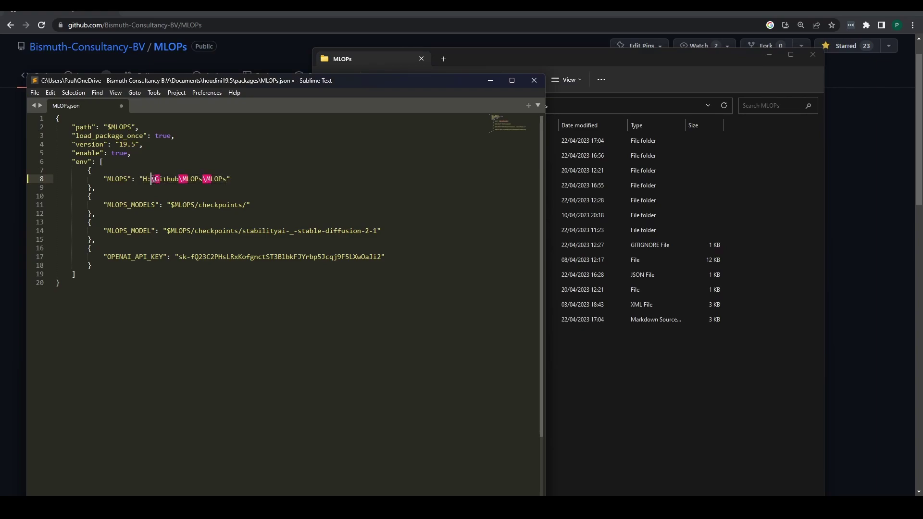
pyautogui.press('Delete')
pyautogui.write('/')
pyautogui.click(182, 179)
pyautogui.press('BackSpace')
pyautogui.write('/')
pyautogui.press('Delete')
pyautogui.write('/')
# Save MLOPs.json and launch Houdini 19.5.538, dismissing the startup warning
pyautogui.hotkey('ctrl', 's')
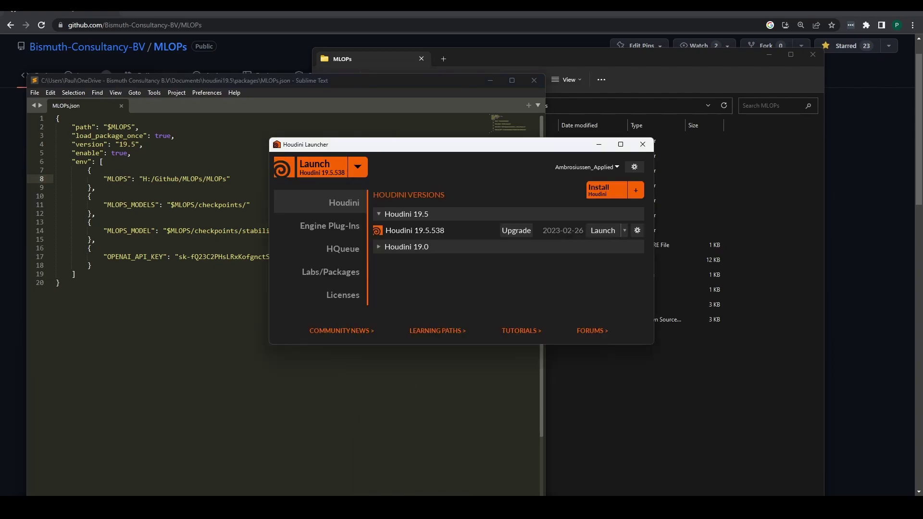
pyautogui.click(601, 232)
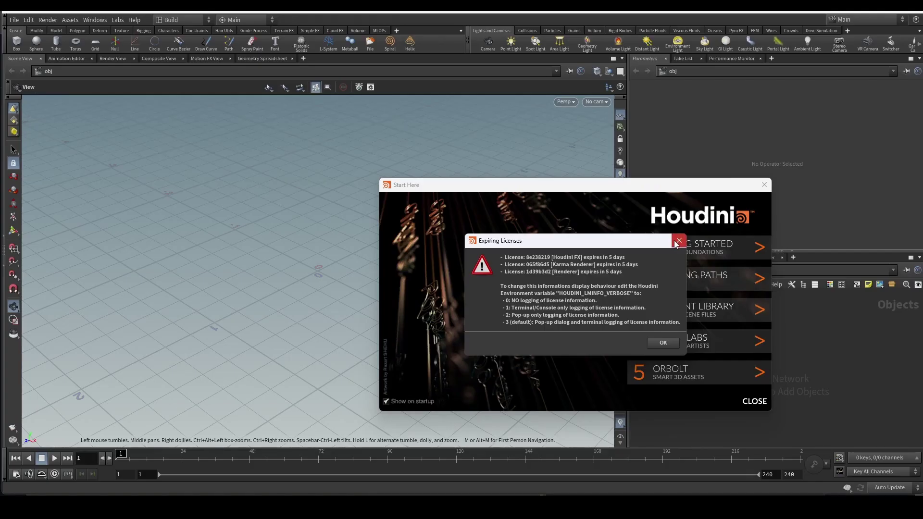
pyautogui.click(673, 349)
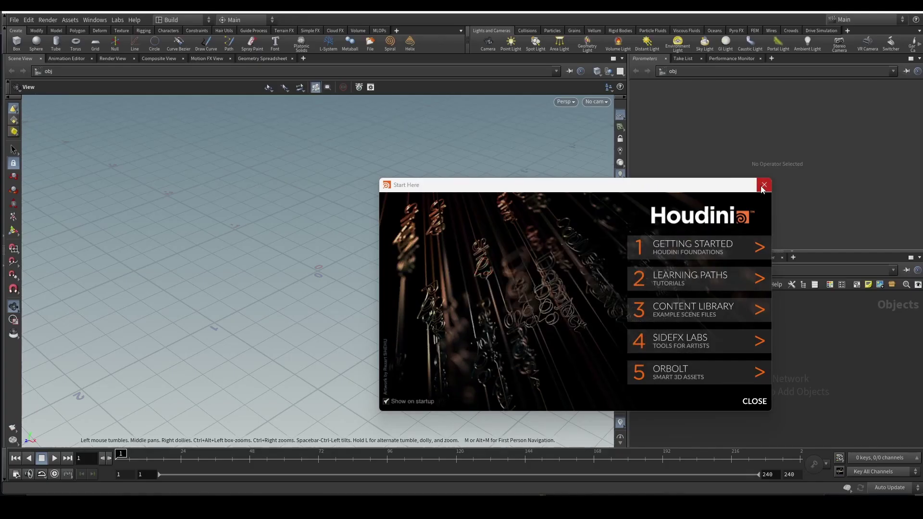
# Close Start Here, confirm MLOPs is enabled in the shelf list, and switch to the MLOPs shelf
pyautogui.click(764, 185)
pyautogui.moveTo(471, 176); pyautogui.dragTo(442, 207)
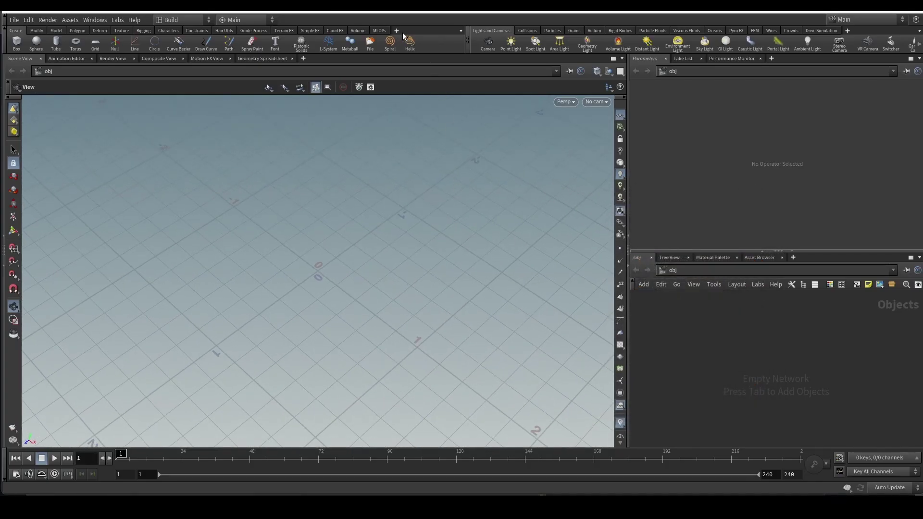
pyautogui.click(397, 30)
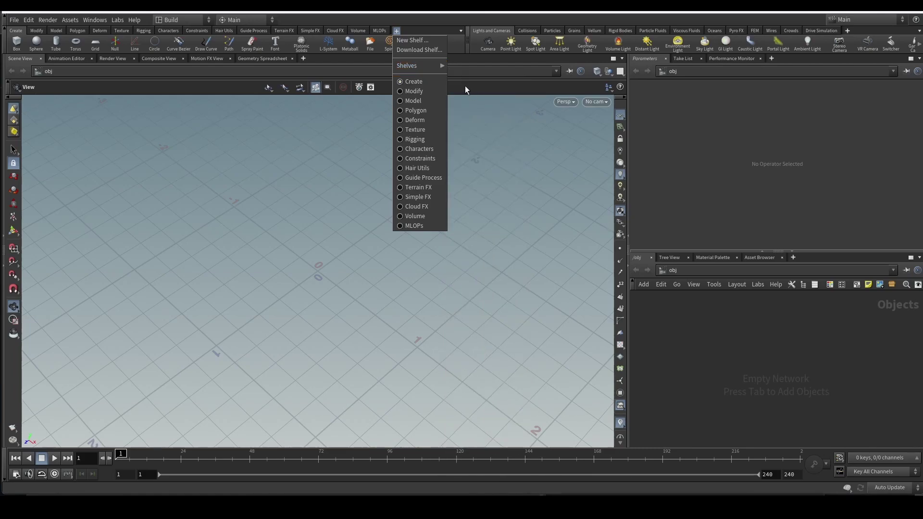
pyautogui.moveTo(434, 67)
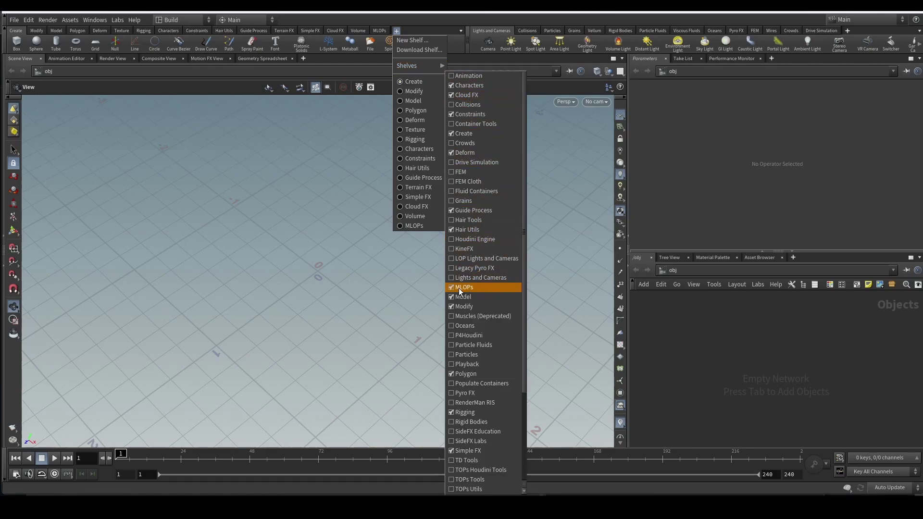
pyautogui.click(338, 212)
pyautogui.click(380, 31)
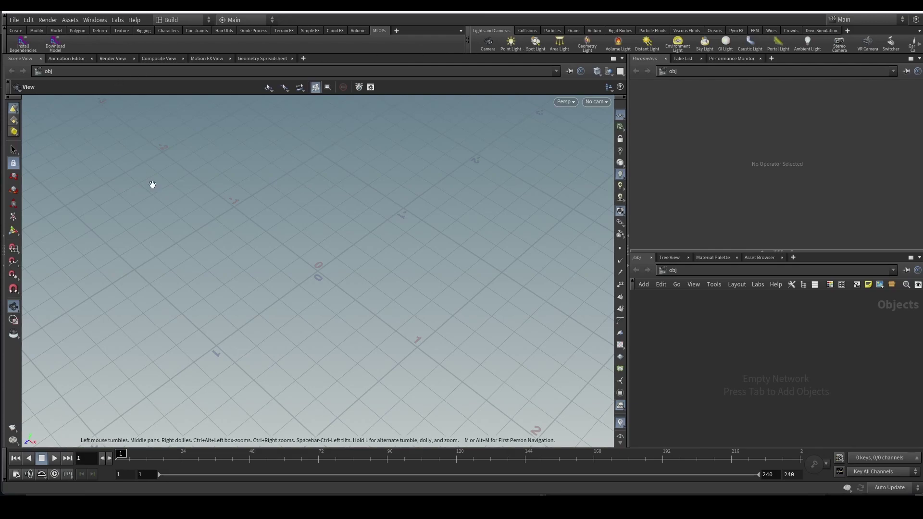
pyautogui.moveTo(290, 243); pyautogui.dragTo(275, 267)
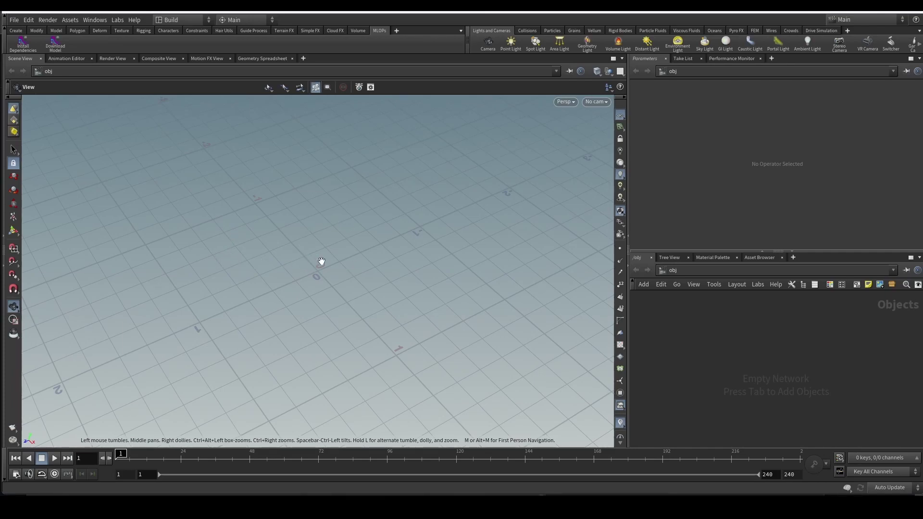
# Run Install Dependencies from the MLOPs shelf and wait for the restart notice
pyautogui.click(26, 48)
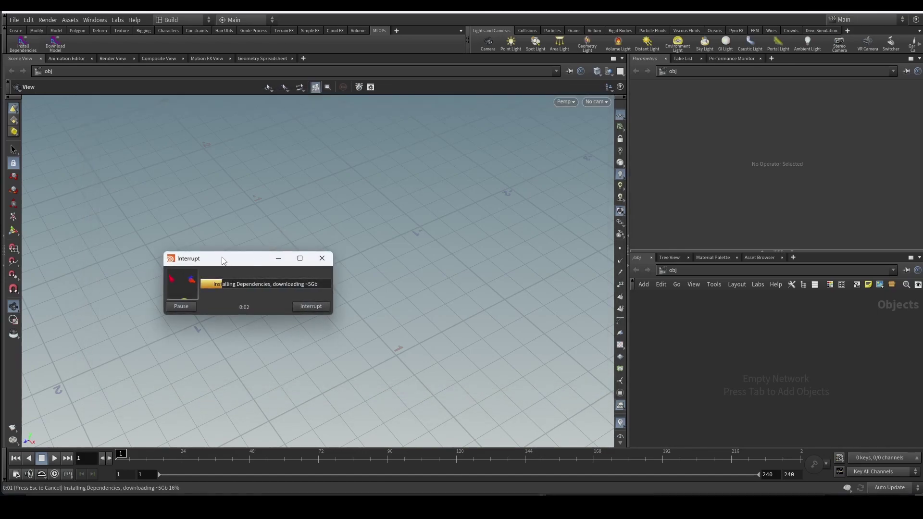
pyautogui.moveTo(224, 260); pyautogui.dragTo(309, 251)
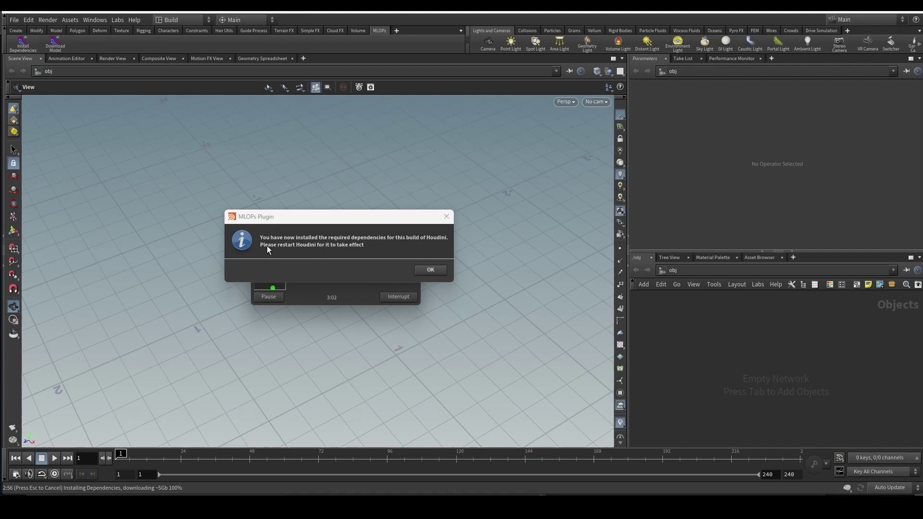
# Acknowledge the install notice and relaunch Houdini 19.5.538 from Houdini Launcher
pyautogui.click(432, 268)
pyautogui.moveTo(439, 269); pyautogui.dragTo(439, 272)
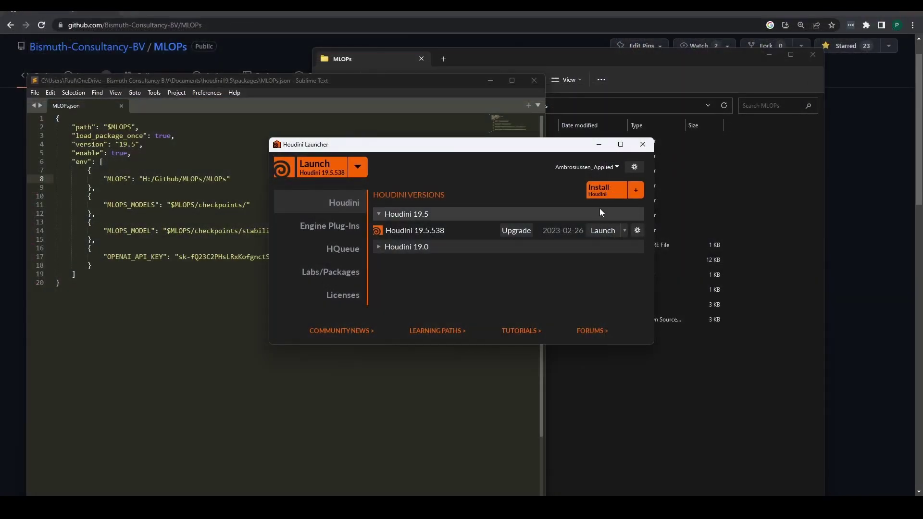
pyautogui.click(642, 144)
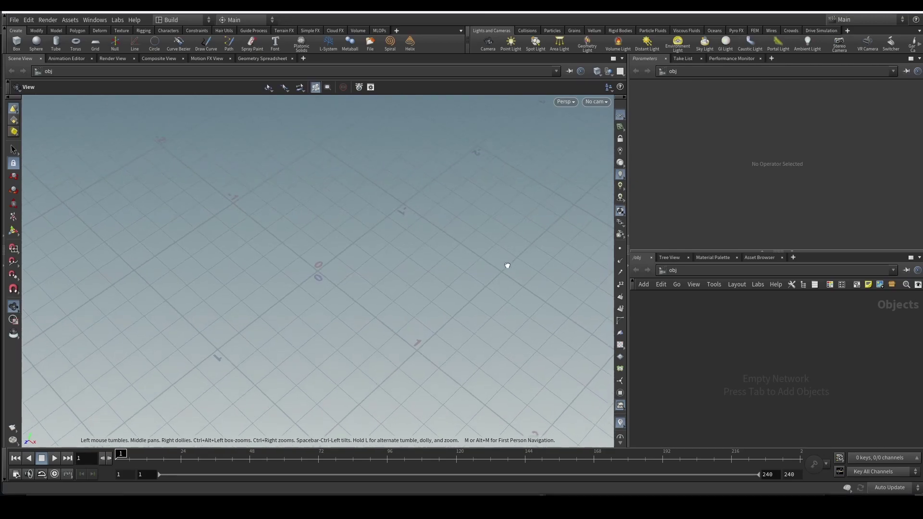
pyautogui.moveTo(507, 265); pyautogui.dragTo(486, 216)
# Create a geo1 Geometry object, dive inside it, and bring back the MLOPs shelf
pyautogui.press('Tab')
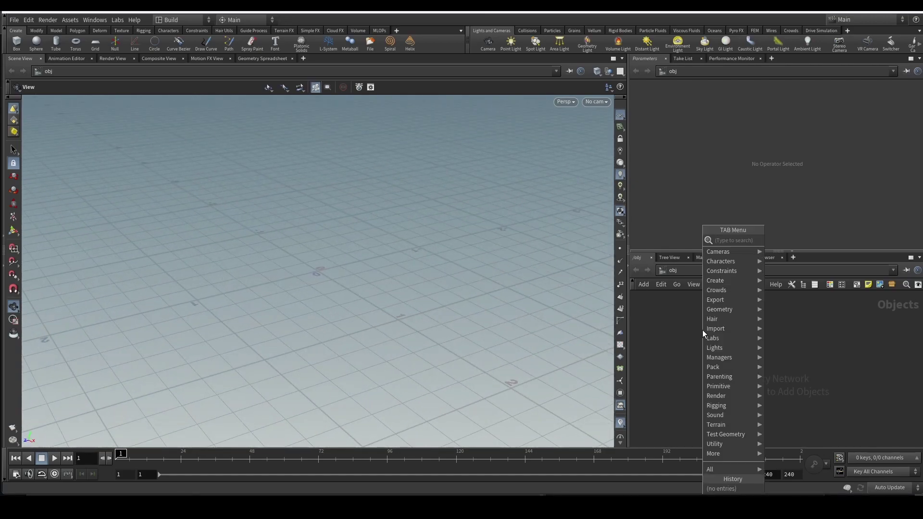
pyautogui.moveTo(745, 310)
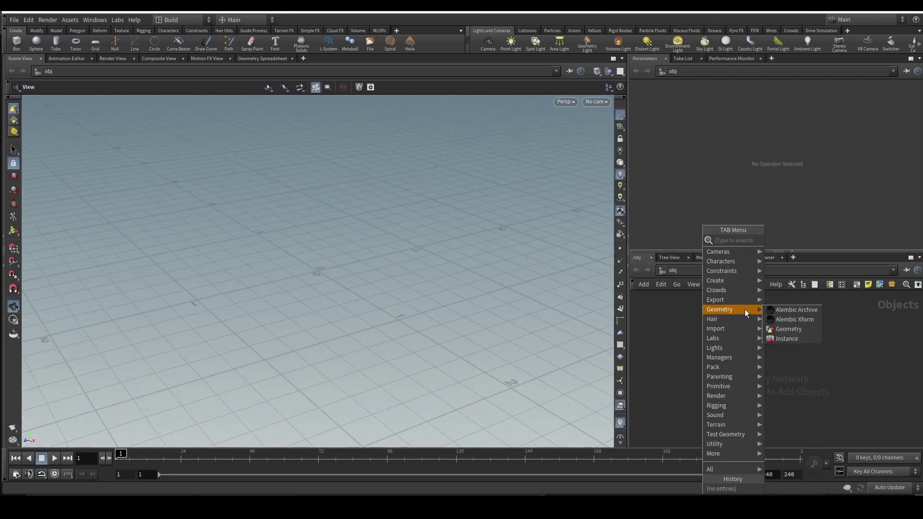
pyautogui.click(788, 329)
pyautogui.click(722, 357)
pyautogui.doubleClick(721, 358)
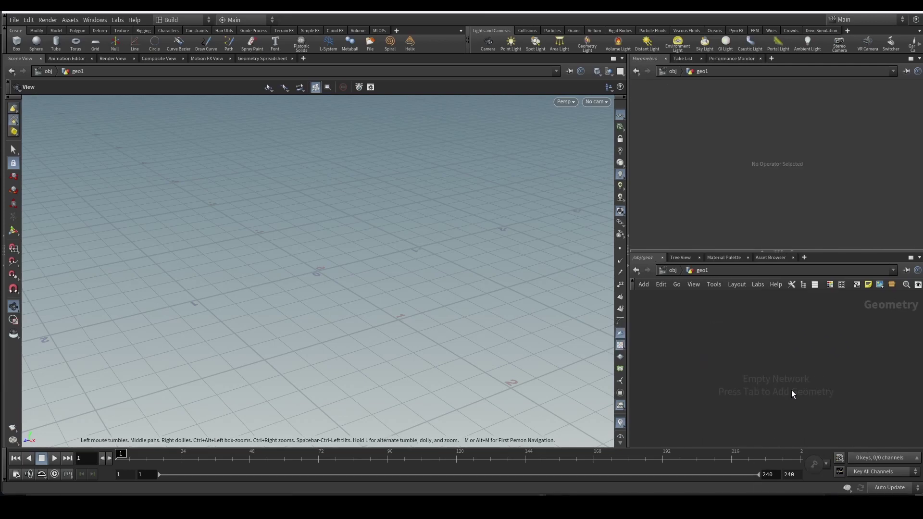
pyautogui.press('Tab')
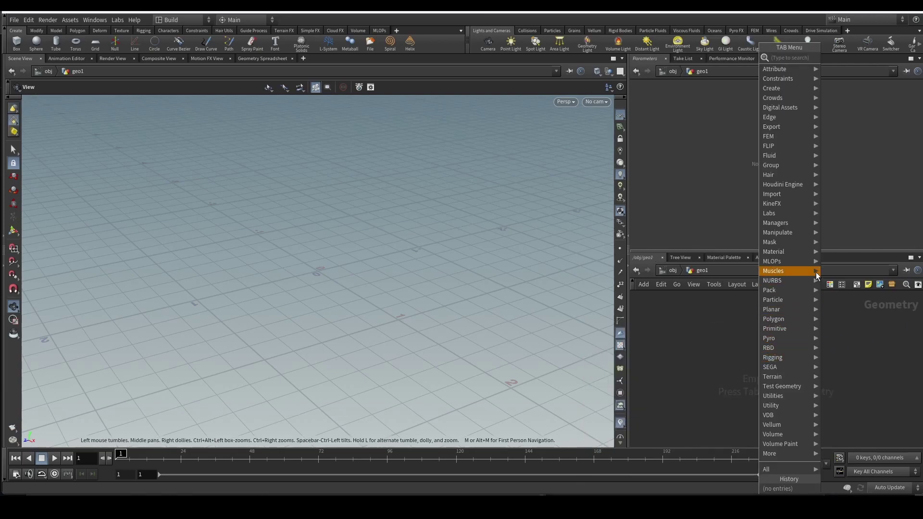
pyautogui.moveTo(801, 262)
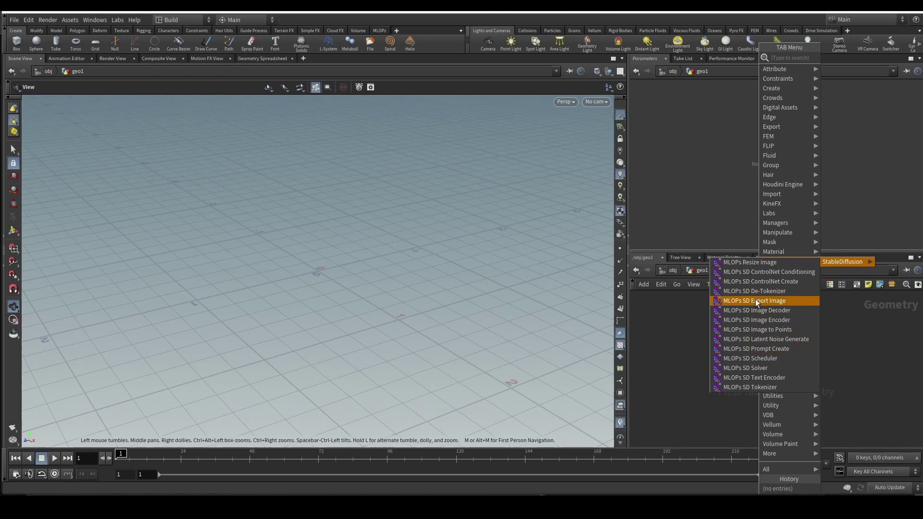
pyautogui.moveTo(480, 307); pyautogui.dragTo(408, 124)
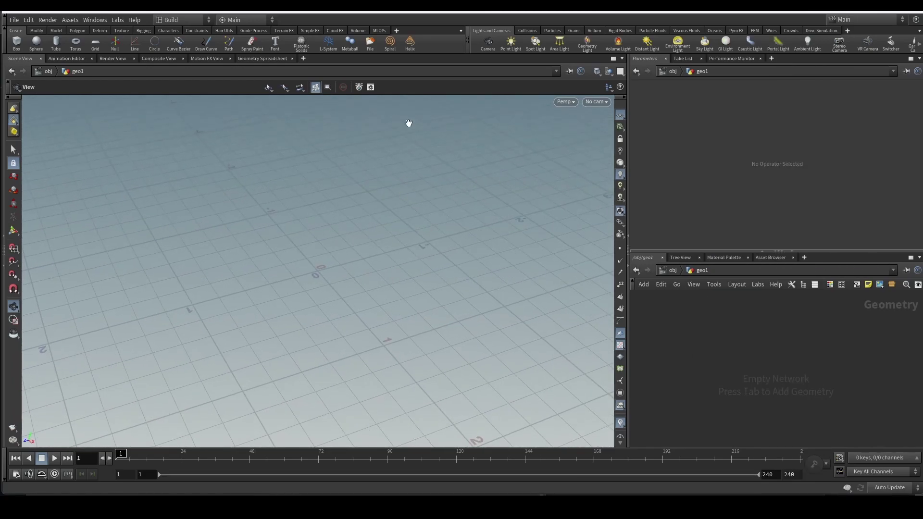
pyautogui.click(380, 30)
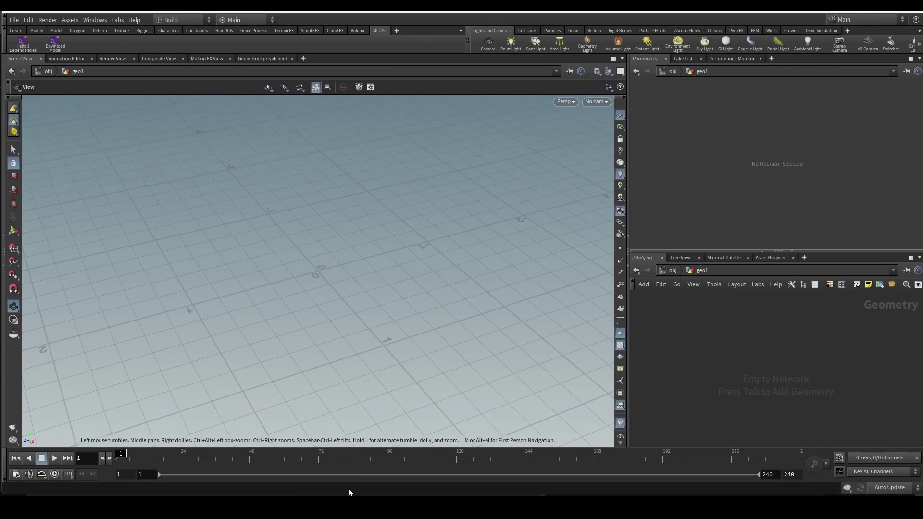
# Open Download Model and check model stabilityai/stable-diffusion-2-1 with directory $MLOPS_MODELS
pyautogui.moveTo(318, 212); pyautogui.dragTo(272, 269)
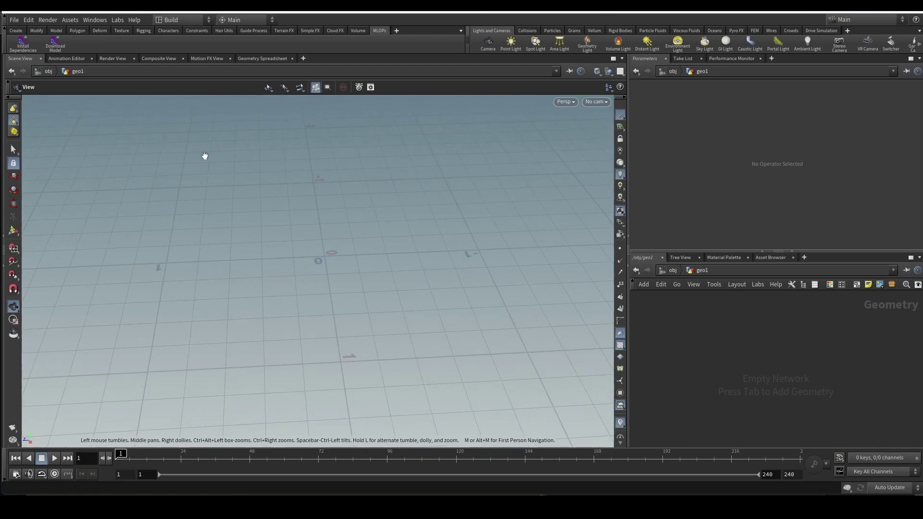
pyautogui.click(58, 48)
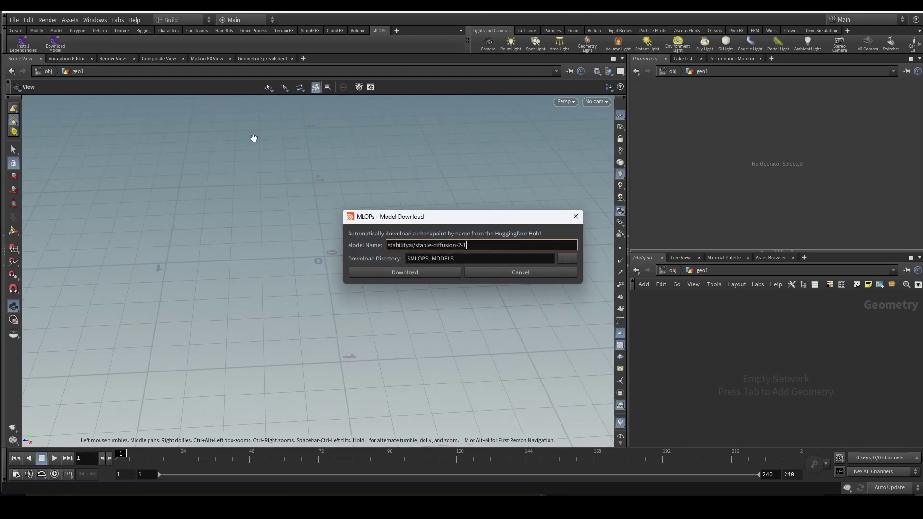
pyautogui.moveTo(426, 216); pyautogui.dragTo(421, 261)
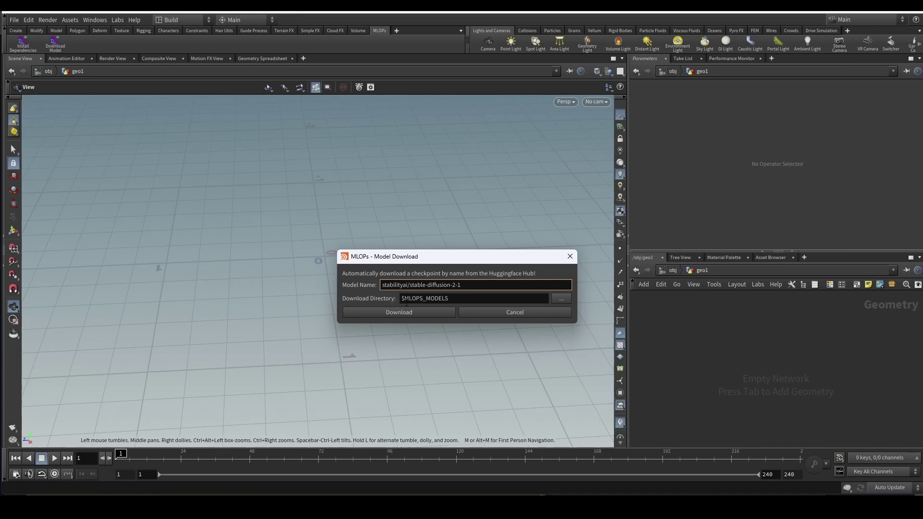
pyautogui.moveTo(461, 285); pyautogui.dragTo(378, 282)
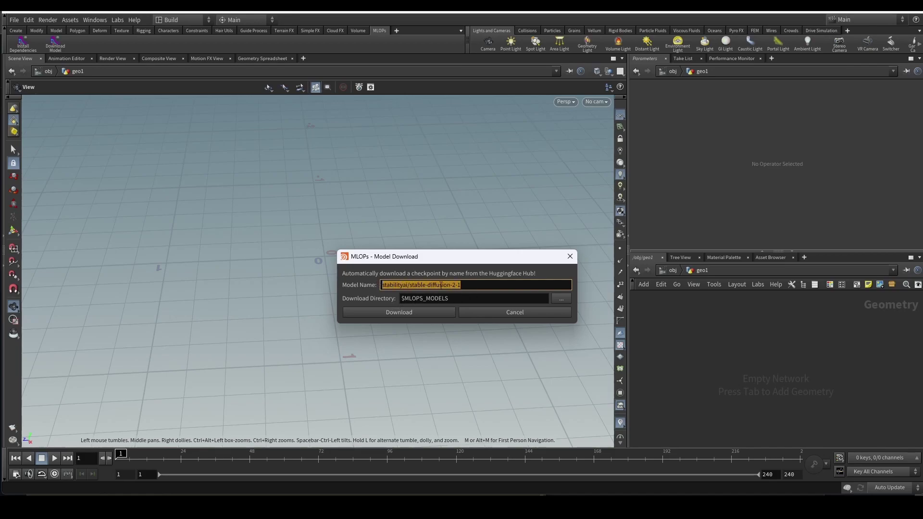
pyautogui.click(462, 284)
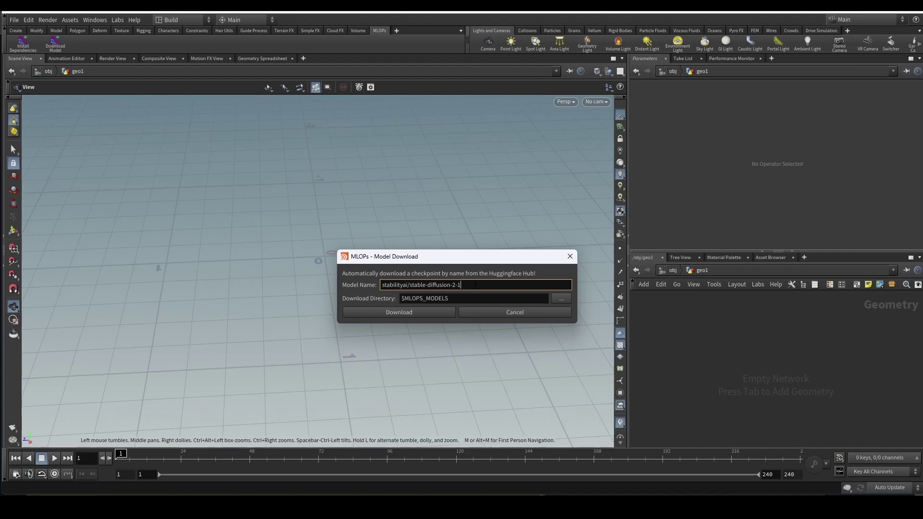
pyautogui.moveTo(449, 298); pyautogui.dragTo(401, 298)
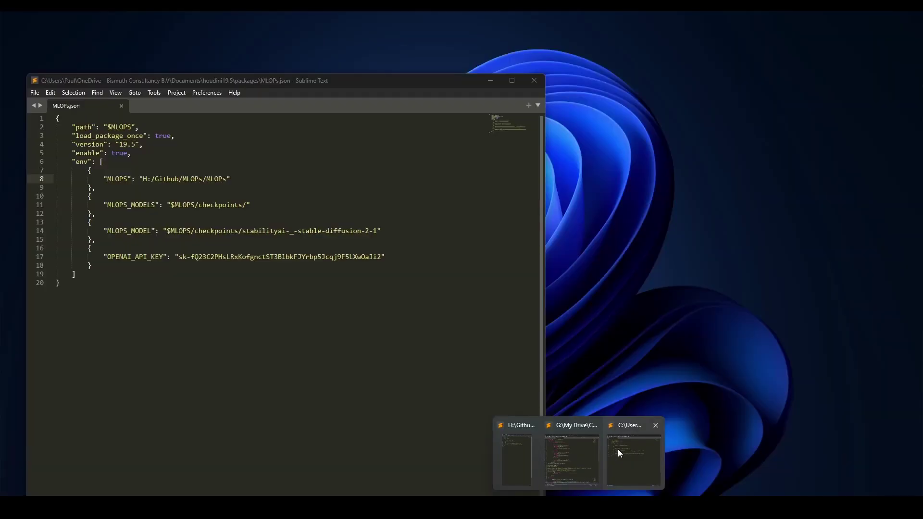
# Bring MLOPs.json forward in Sublime Text and highlight the $MLOPS/checkpoints path on line 11
pyautogui.click(618, 452)
pyautogui.click(336, 308)
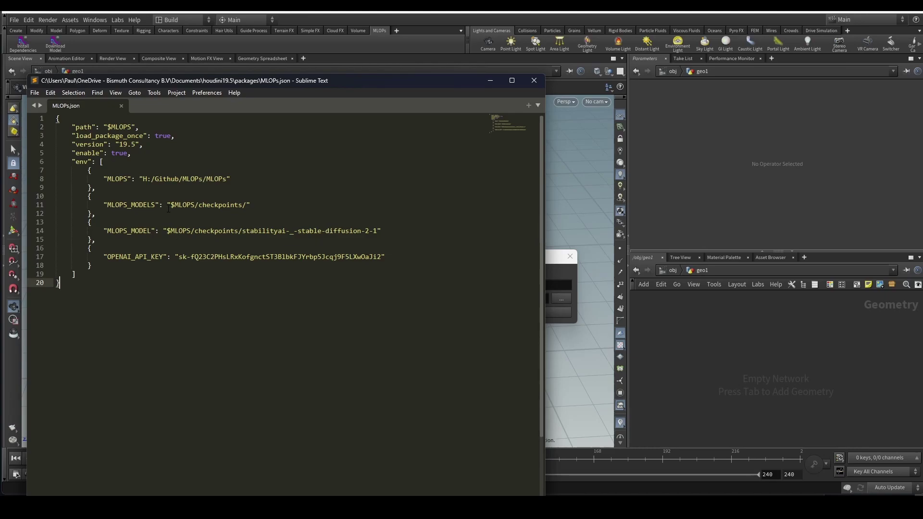
pyautogui.moveTo(171, 205); pyautogui.dragTo(244, 205)
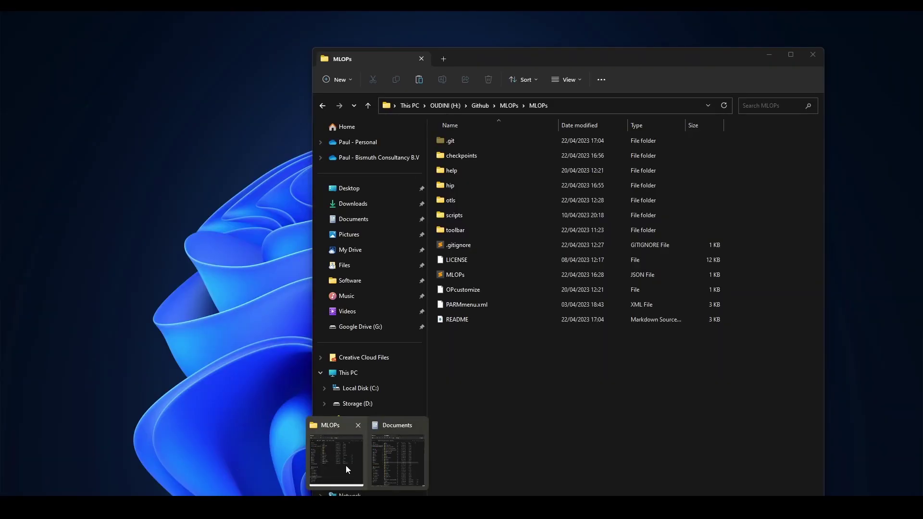
# Open the MLOPs checkpoints folder in File Explorer and look over its model folders
pyautogui.click(345, 465)
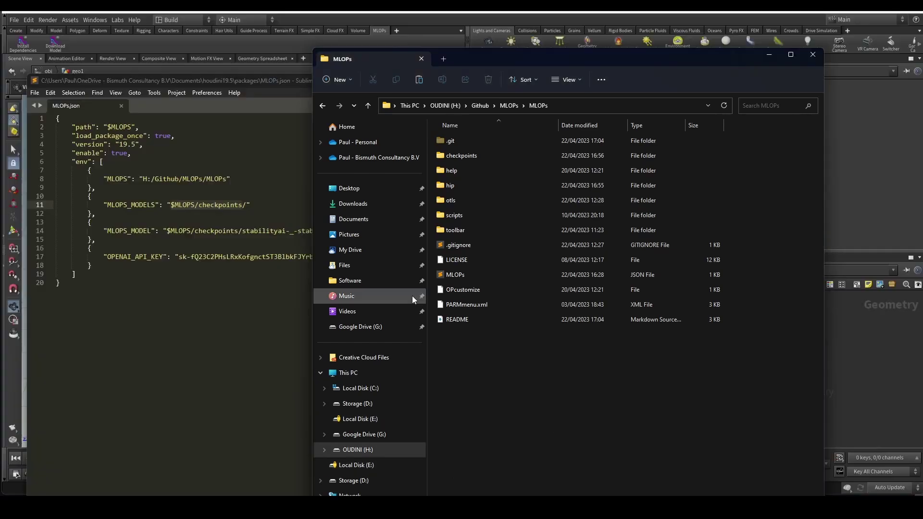
pyautogui.doubleClick(465, 155)
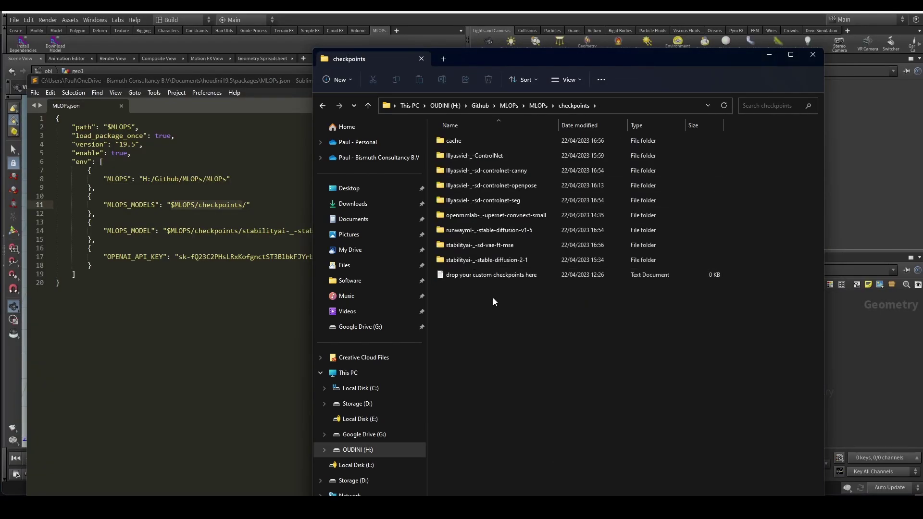
pyautogui.moveTo(509, 323); pyautogui.dragTo(475, 139)
pyautogui.click(470, 287)
# Check the MLOPS_MODEL entry on line 14 of MLOPs.json, then switch windows again
pyautogui.click(249, 239)
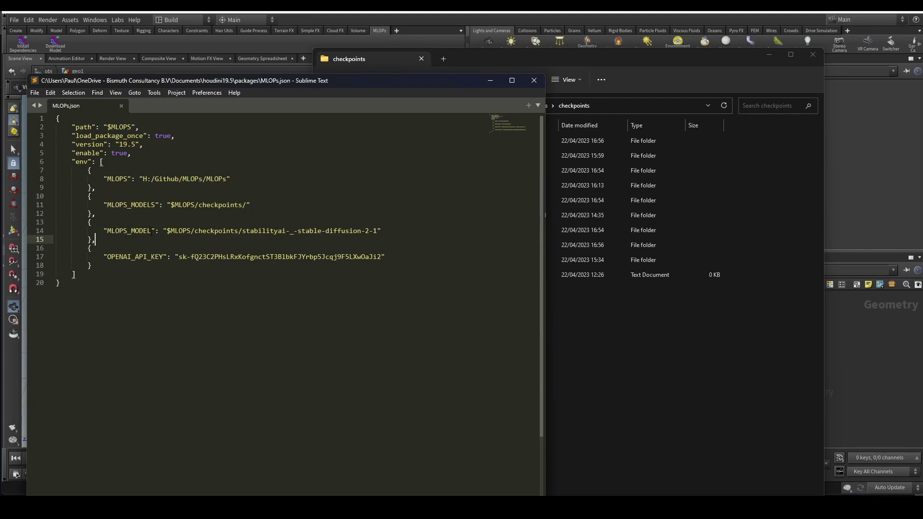
pyautogui.click(151, 232)
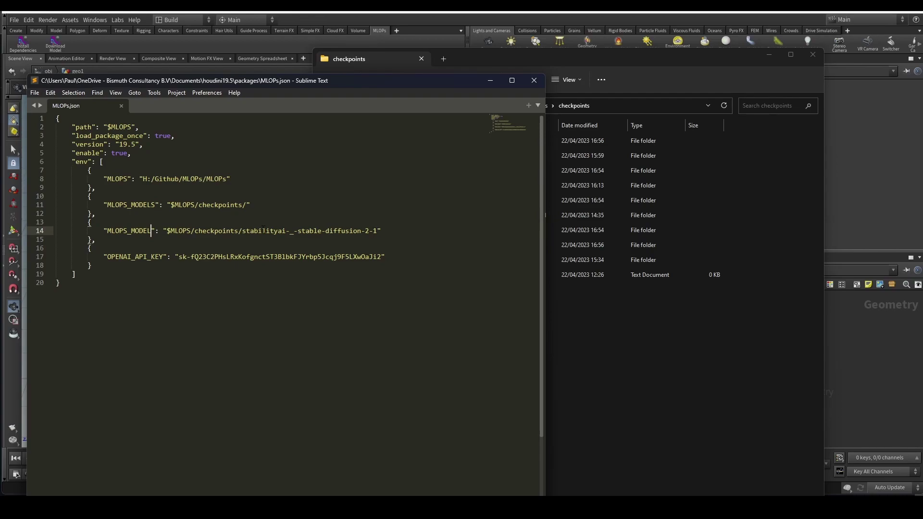
pyautogui.click(586, 324)
# Download the stabilityai/stable-diffusion-2-1 model from the MLOPs Model Download dialog, moving its console aside
pyautogui.click(531, 258)
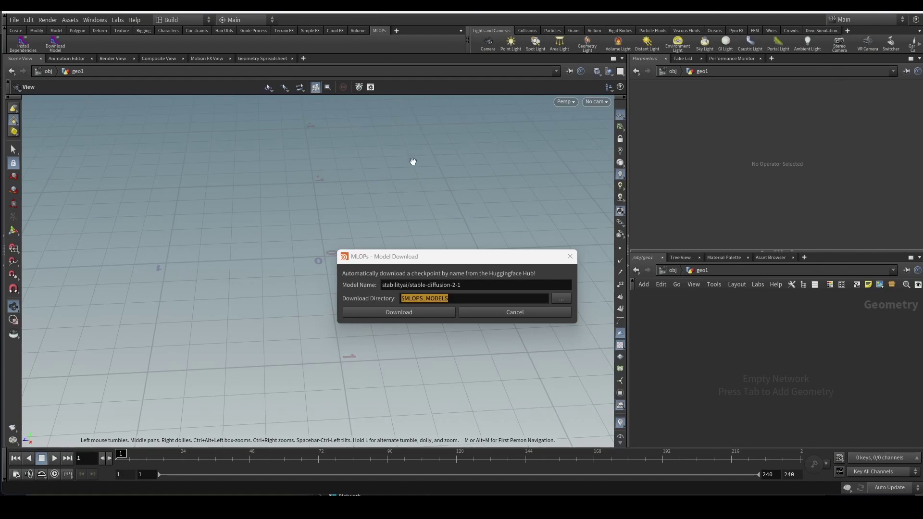
pyautogui.moveTo(466, 251); pyautogui.dragTo(423, 232)
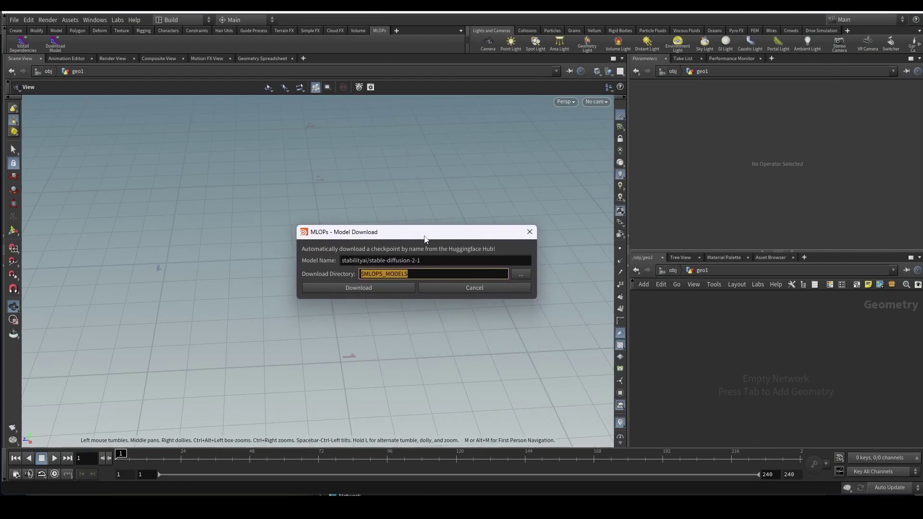
pyautogui.click(378, 288)
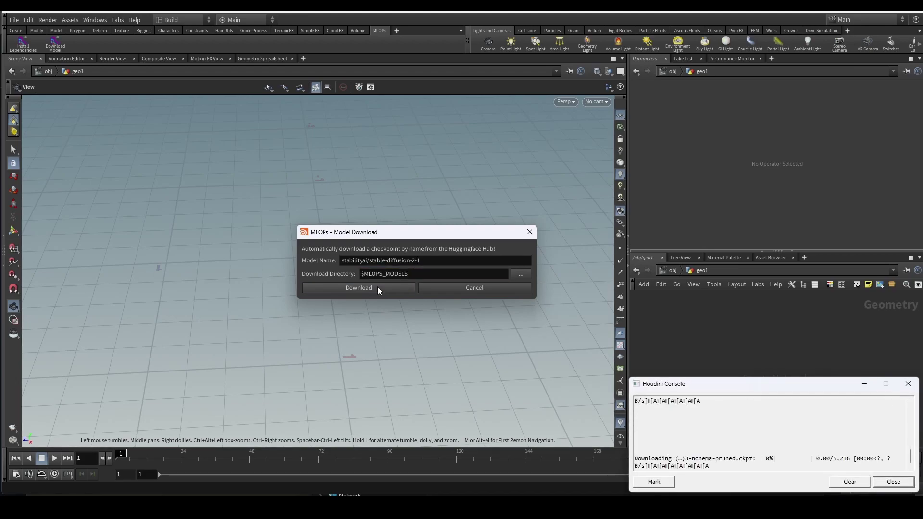
pyautogui.moveTo(673, 387); pyautogui.dragTo(460, 198)
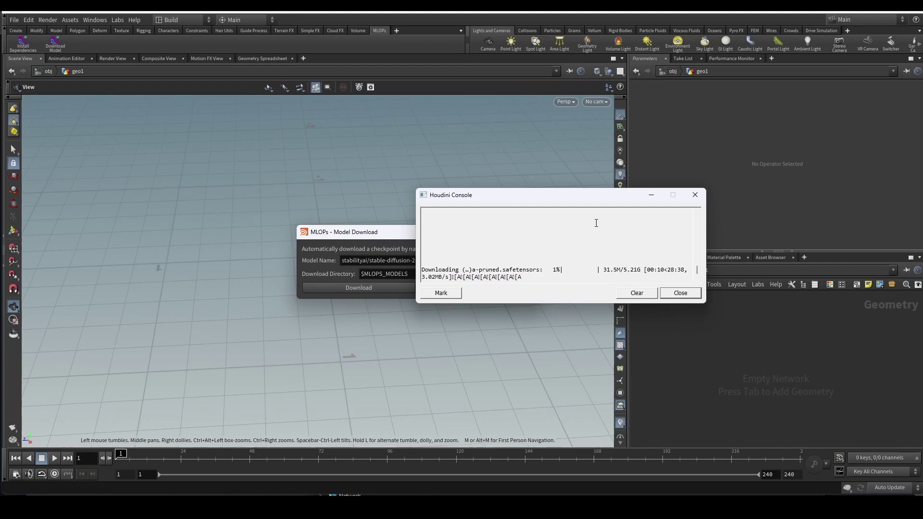
pyautogui.moveTo(556, 197); pyautogui.dragTo(684, 299)
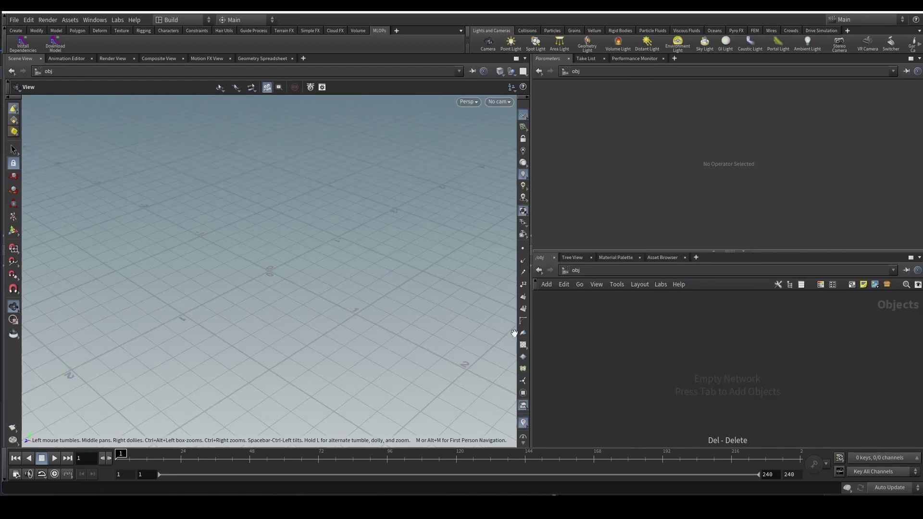
# Create a Geometry object, geo1, and step inside it
pyautogui.press('Tab')
pyautogui.write('geo')
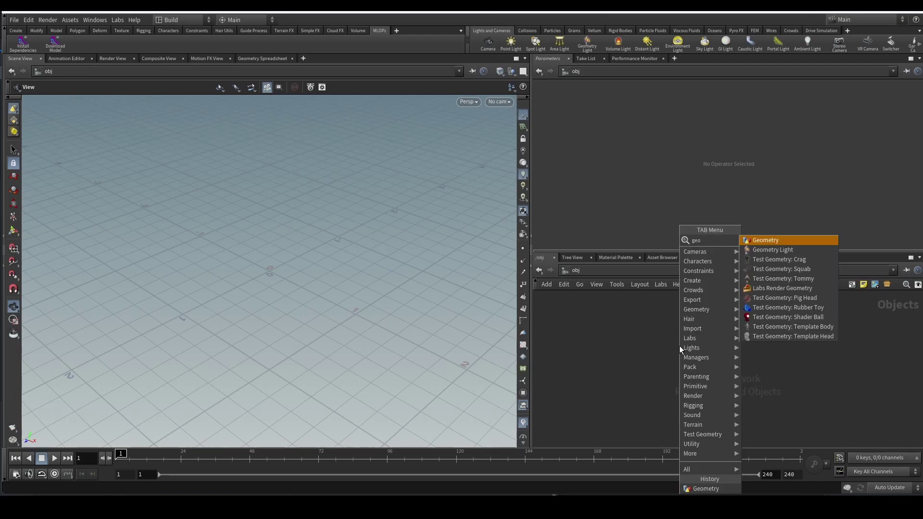
pyautogui.press('Return')
pyautogui.click(679, 345)
pyautogui.doubleClick(679, 345)
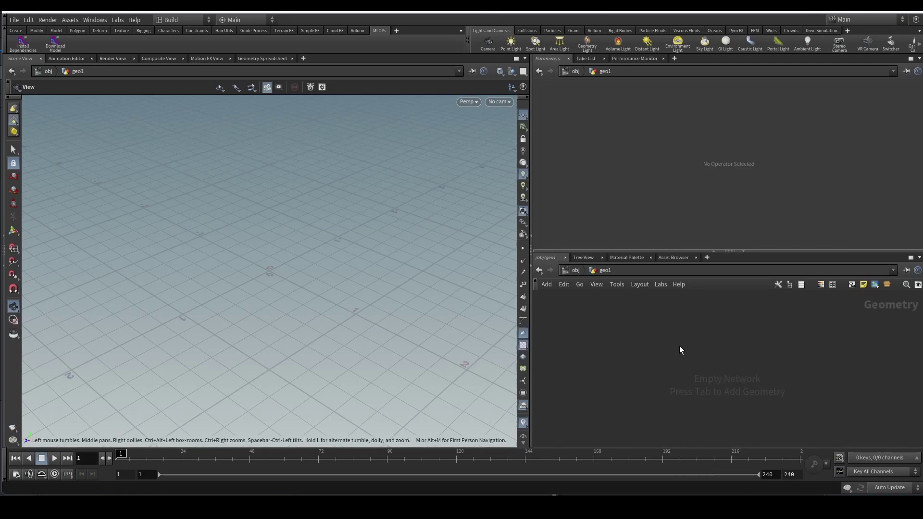
# Add an MLOPs SD Prompt Create node with an MLOPs SD Tokenizer wired beneath it
pyautogui.press('Tab')
pyautogui.write('prom')
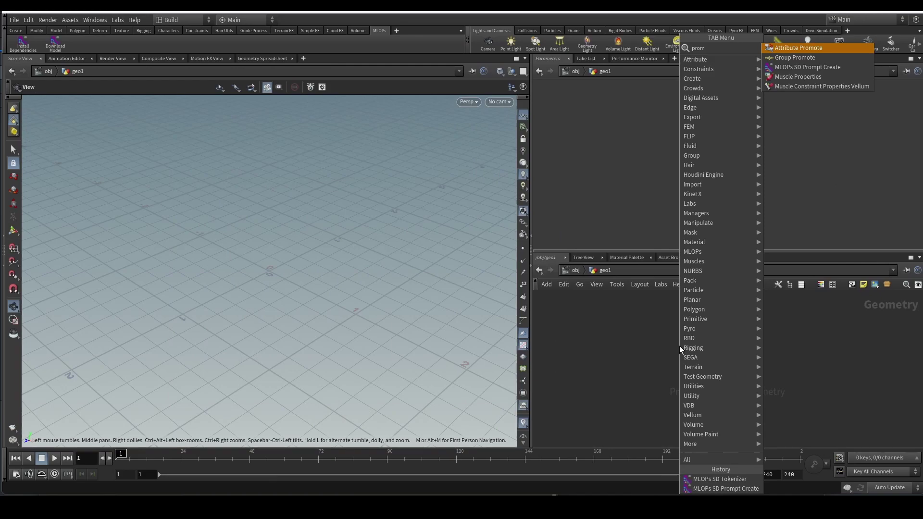
pyautogui.press('Down')
pyautogui.press('Down')
pyautogui.press('Return')
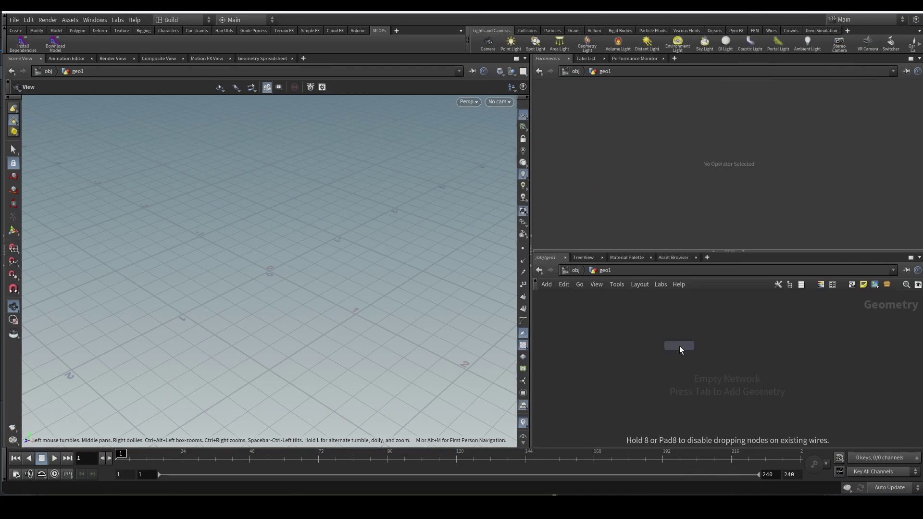
pyautogui.click(679, 345)
pyautogui.press('Tab')
pyautogui.write('toke')
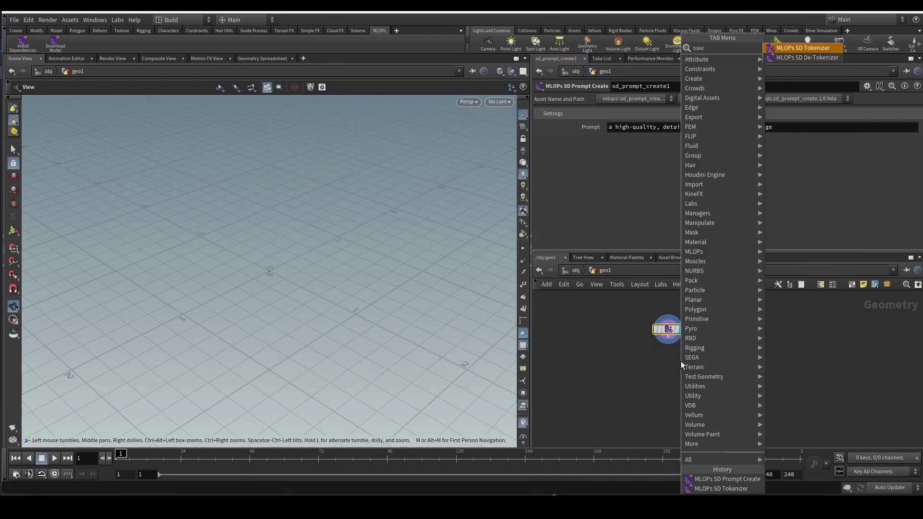
pyautogui.press('Return')
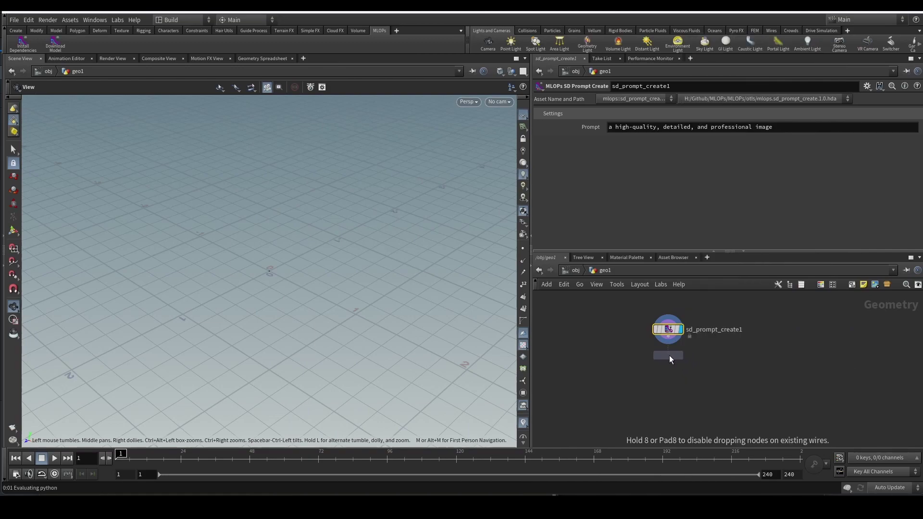
pyautogui.click(671, 365)
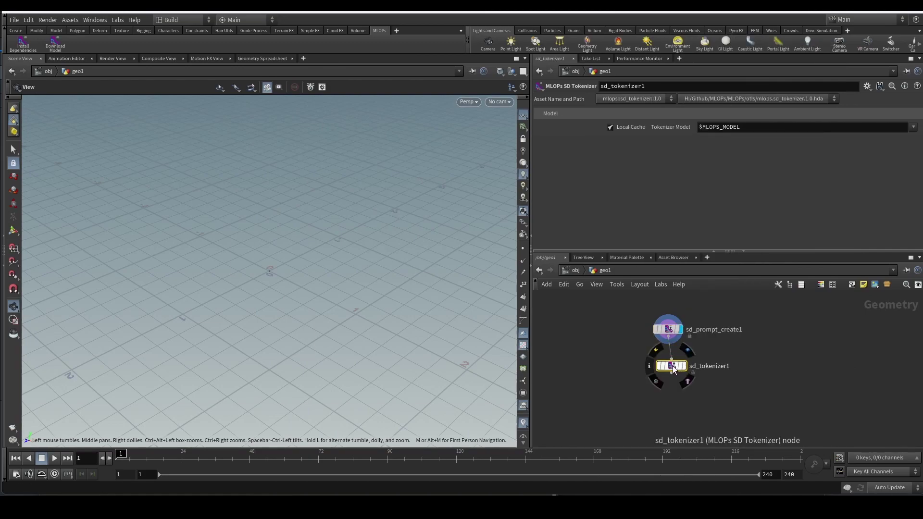
pyautogui.moveTo(676, 367); pyautogui.dragTo(670, 367)
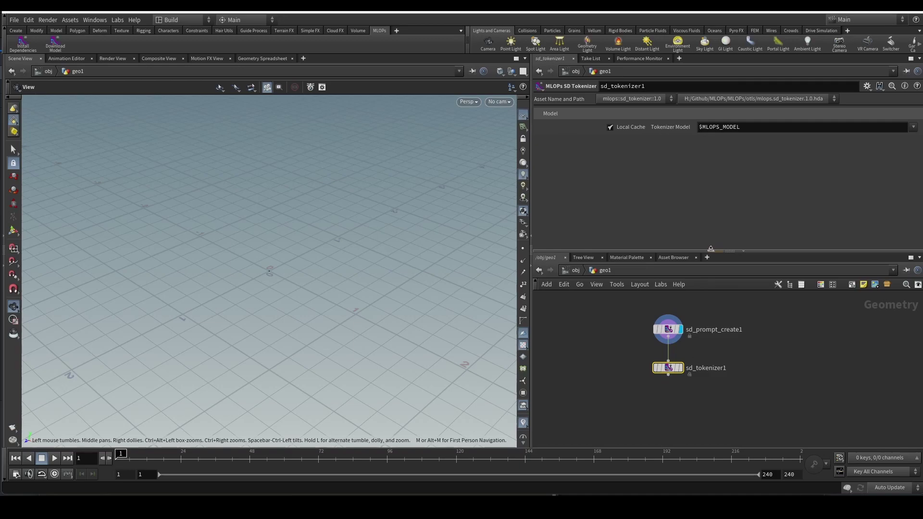
pyautogui.moveTo(620, 354); pyautogui.dragTo(694, 387)
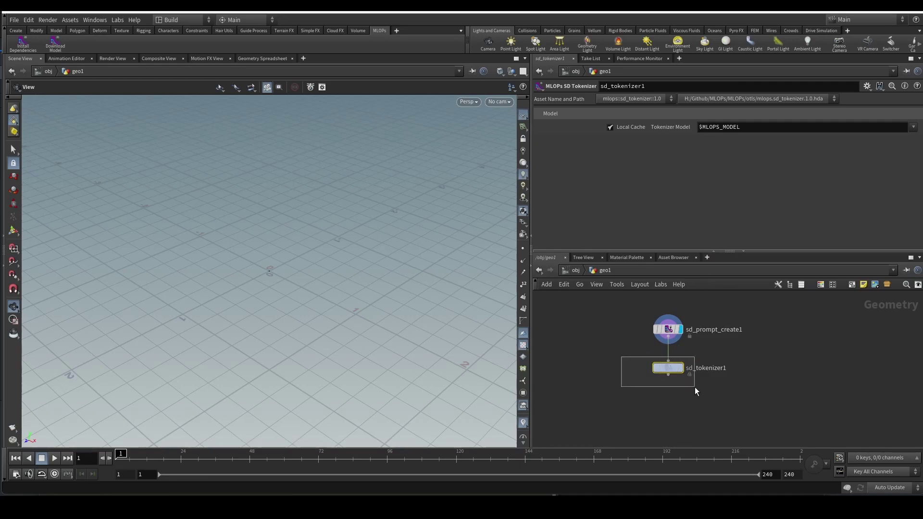
pyautogui.moveTo(628, 309); pyautogui.dragTo(655, 354)
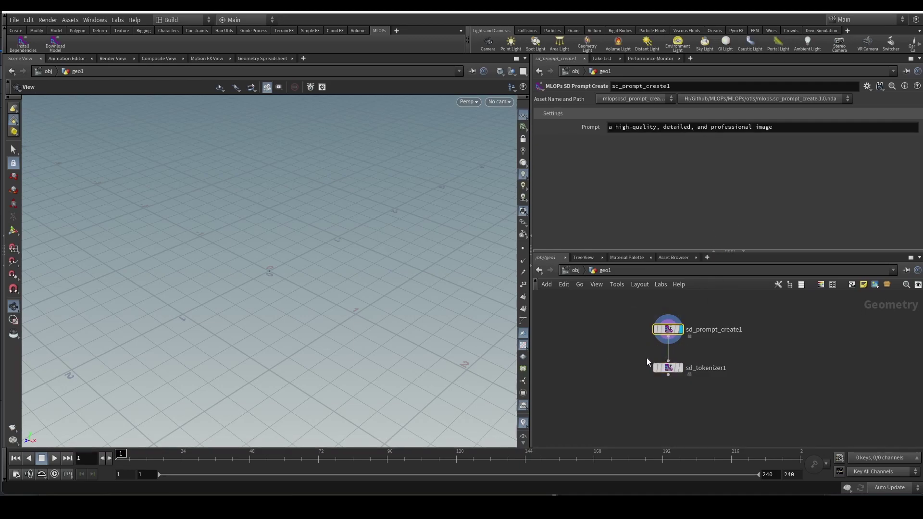
pyautogui.click(668, 368)
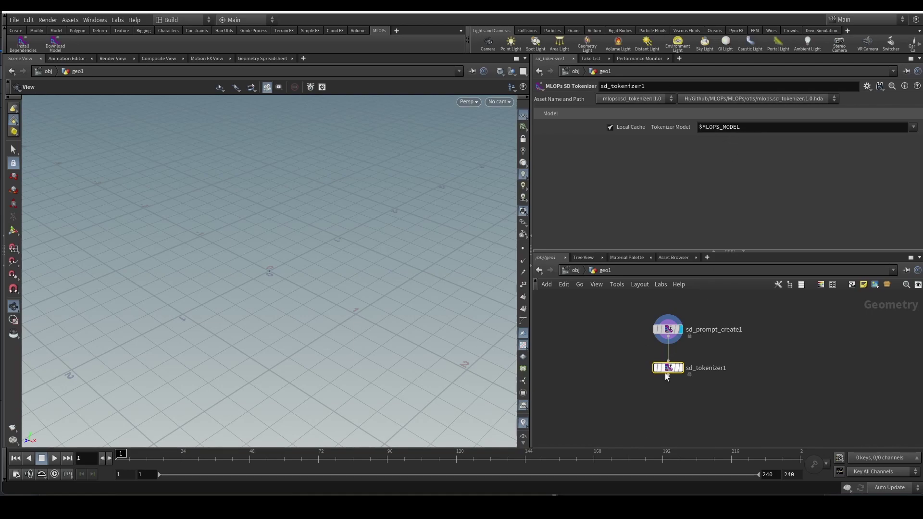
# Select the $MLOPS/checkpoints/stabilityai-_-stable-diffusion-2-1 path on line 14 of MLOPs.json
pyautogui.moveTo(669, 342)
pyautogui.click(741, 127)
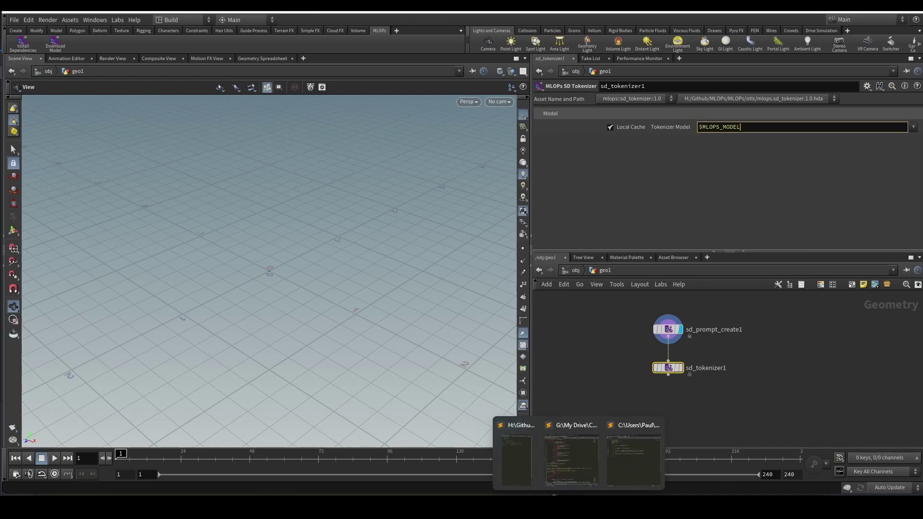
pyautogui.click(616, 470)
pyautogui.click(313, 293)
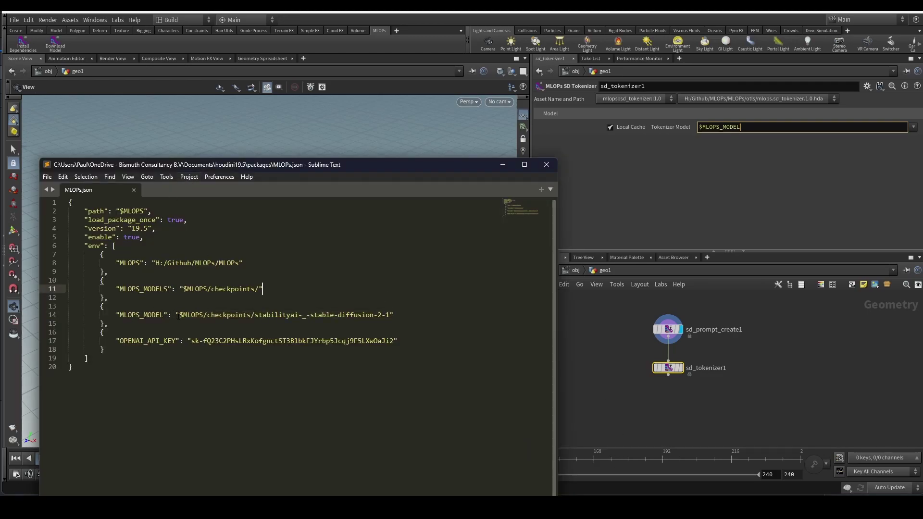
pyautogui.moveTo(178, 315); pyautogui.dragTo(391, 314)
pyautogui.click(296, 321)
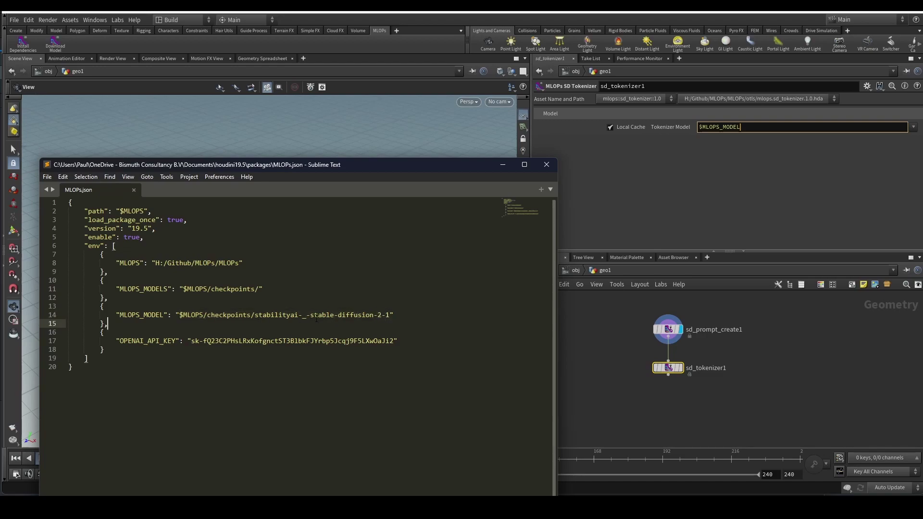
pyautogui.click(57, 46)
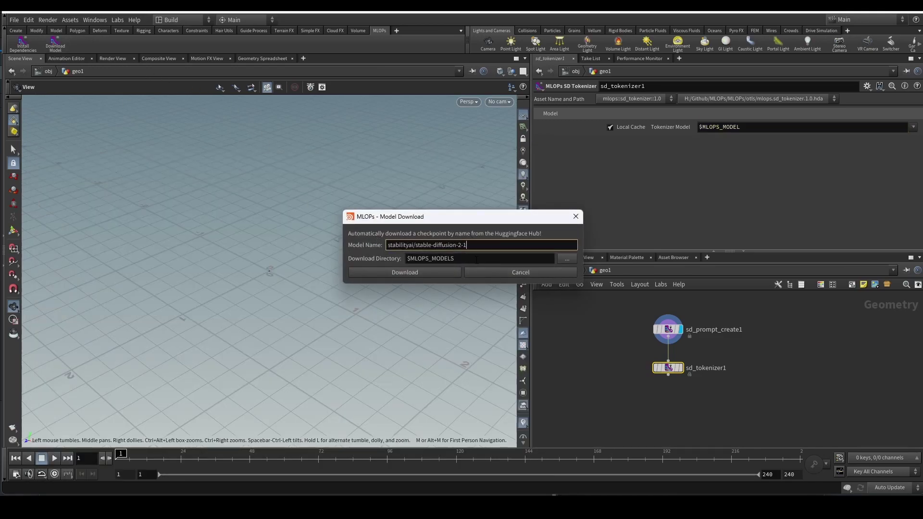
pyautogui.click(505, 276)
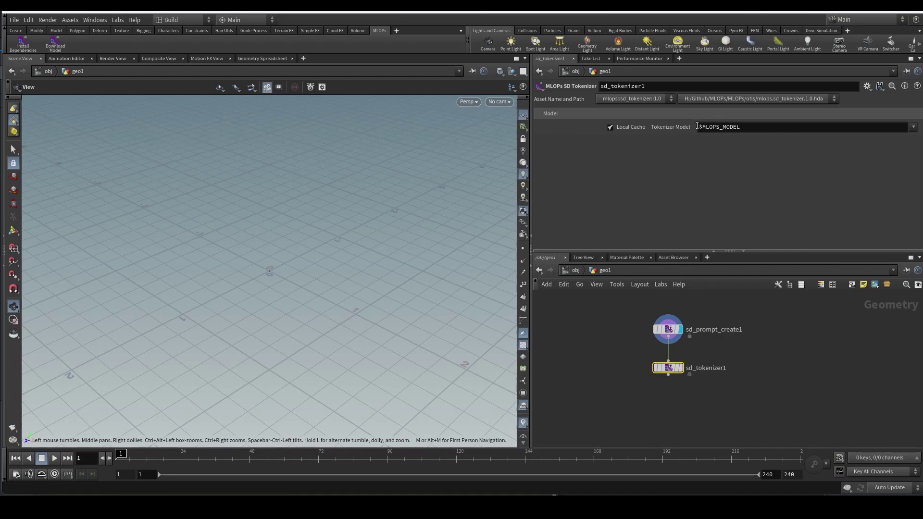
pyautogui.moveTo(696, 126); pyautogui.dragTo(745, 127)
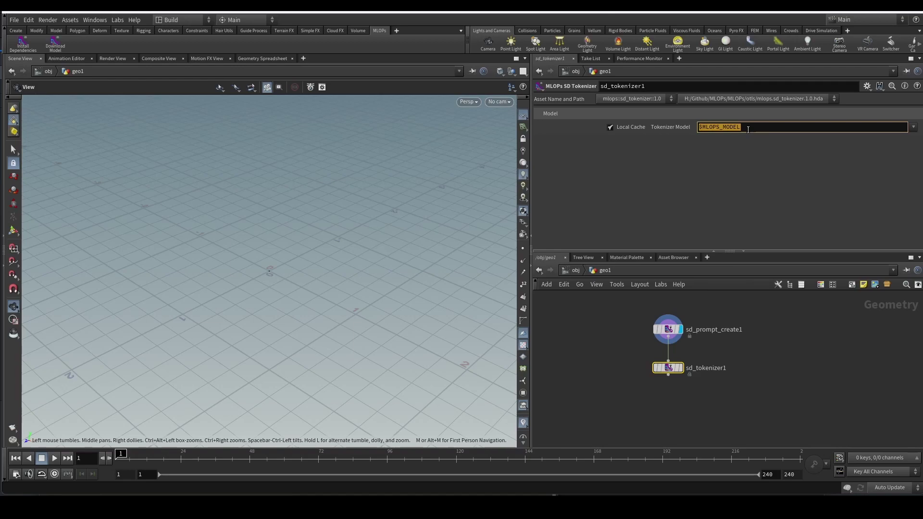
pyautogui.click(746, 164)
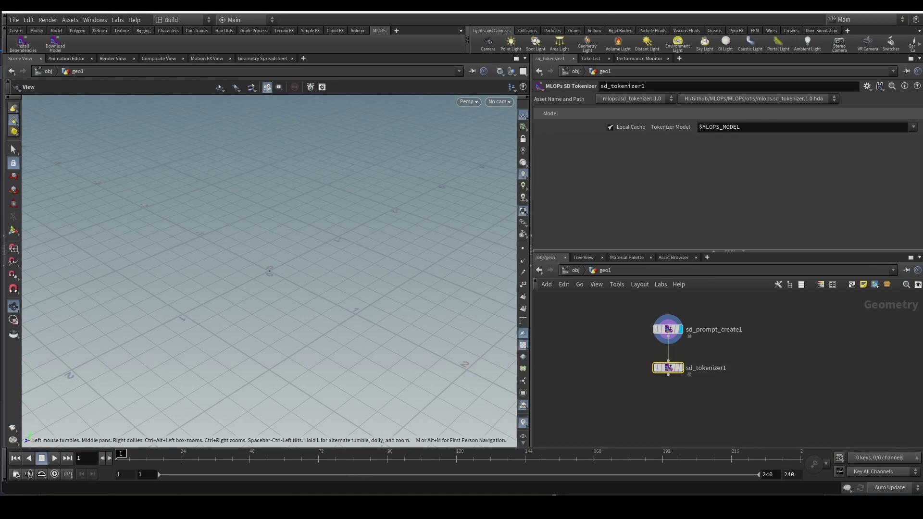
pyautogui.moveTo(339, 509)
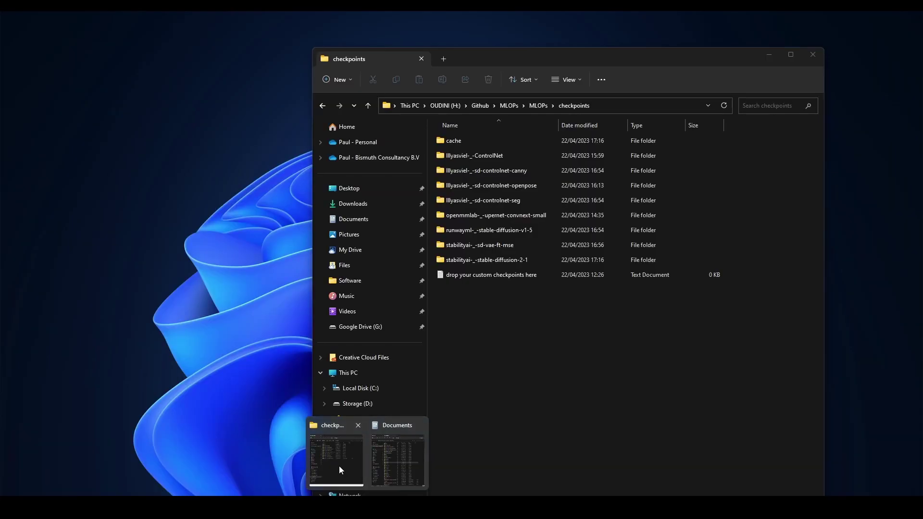
pyautogui.click(338, 466)
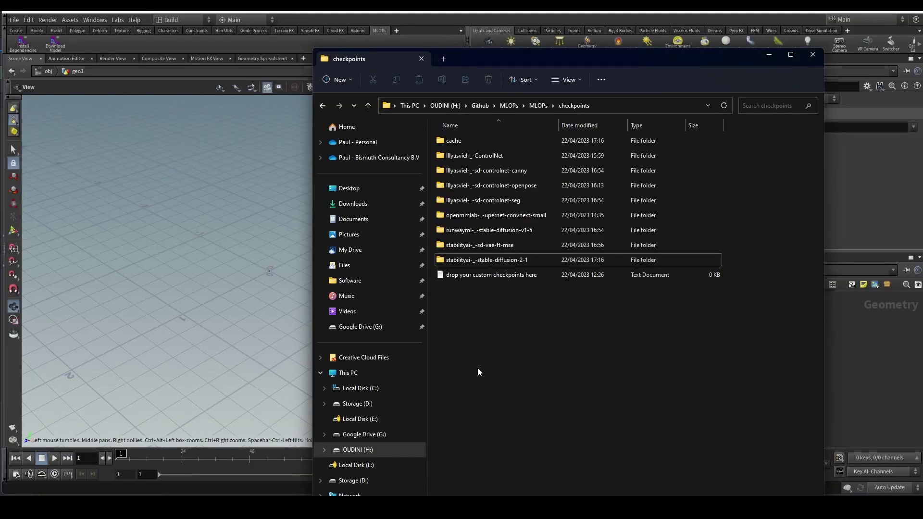
pyautogui.doubleClick(517, 261)
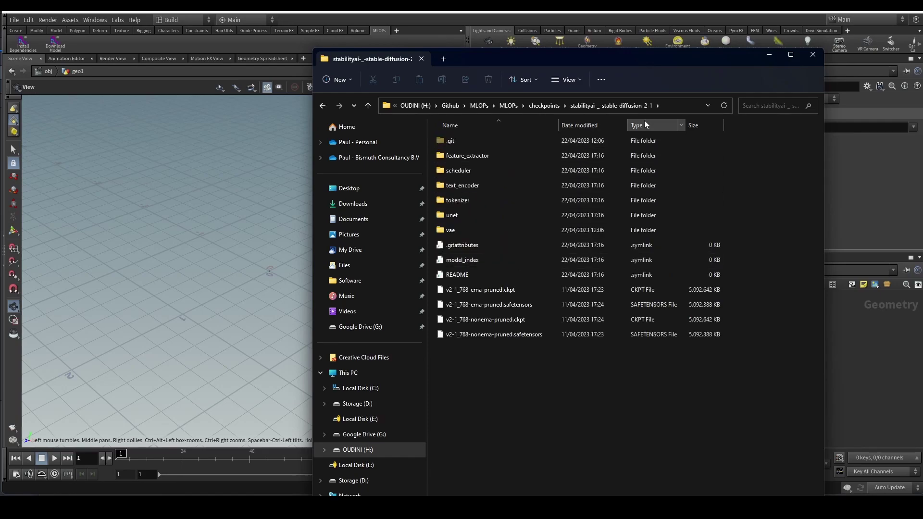
pyautogui.click(688, 99)
pyautogui.hotkey('ctrl', 'c')
# Display sd_tokenizer1, paste the local checkpoint path into Tokenizer Model, frame it, then go to Hugging Face
pyautogui.click(852, 341)
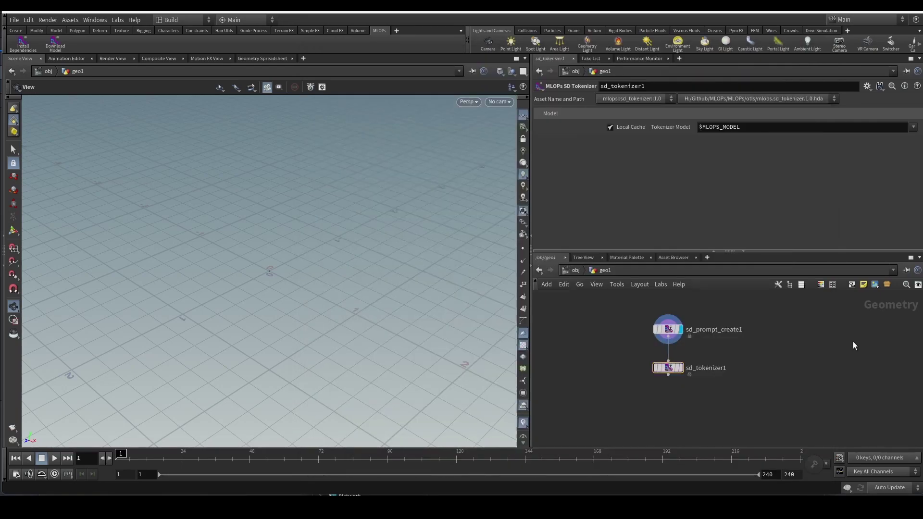
pyautogui.moveTo(685, 384)
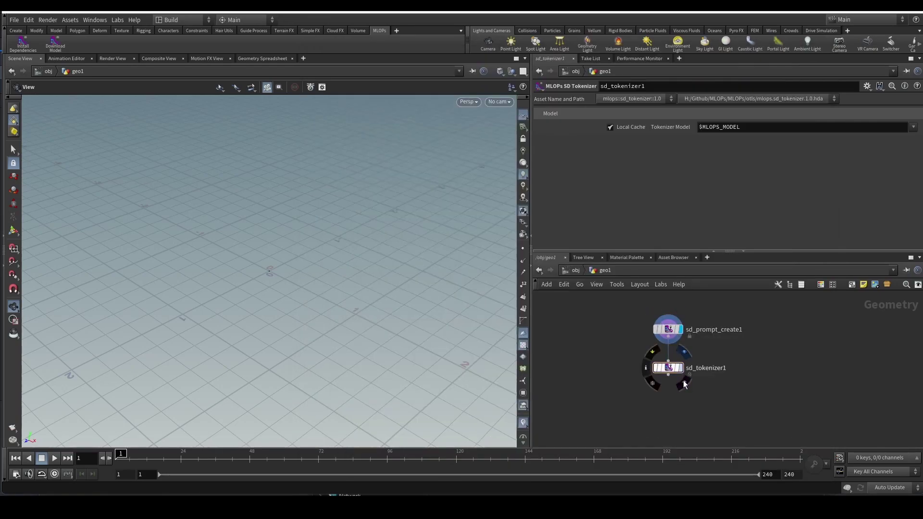
pyautogui.click(667, 368)
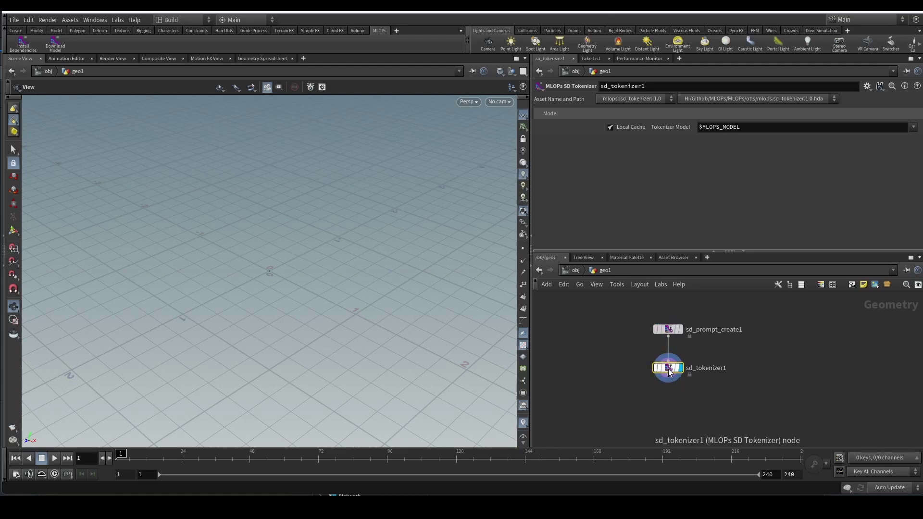
pyautogui.click(711, 127)
pyautogui.hotkey('ctrl', 'v')
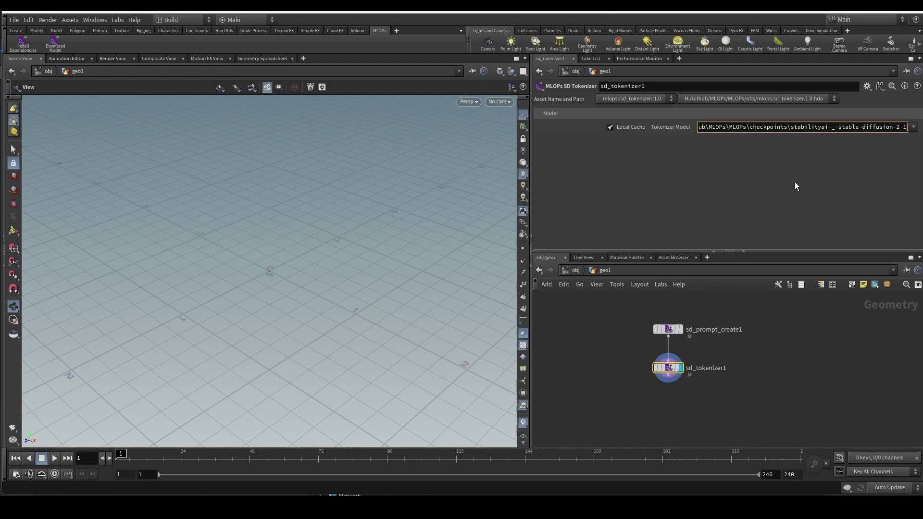
pyautogui.press('Return')
pyautogui.press('f')
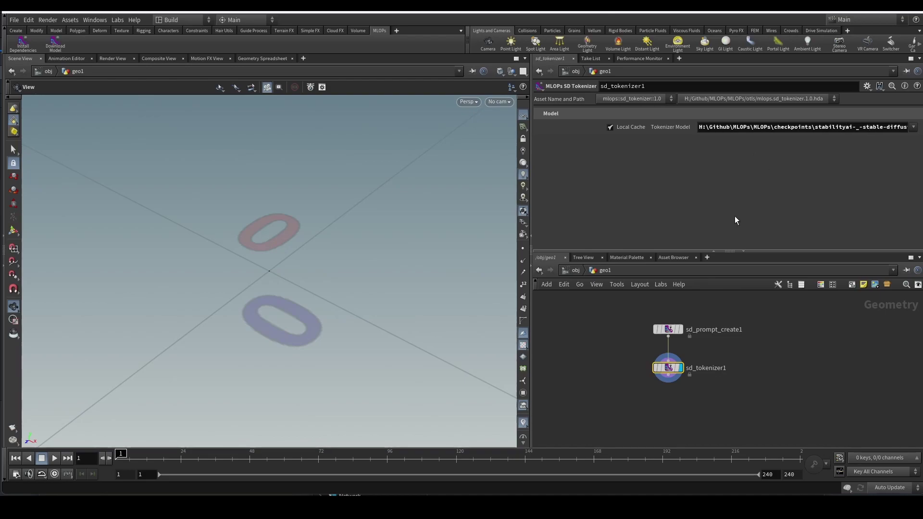
pyautogui.moveTo(705, 510)
pyautogui.click(705, 460)
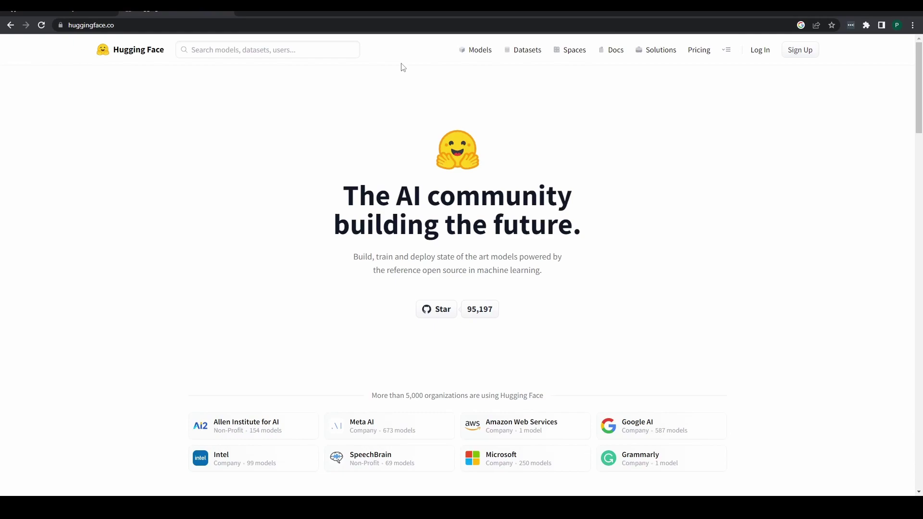
# Browse Hugging Face's Text-to-Image models and open the runwayml/stable-diffusion-v1-5 page
pyautogui.click(477, 53)
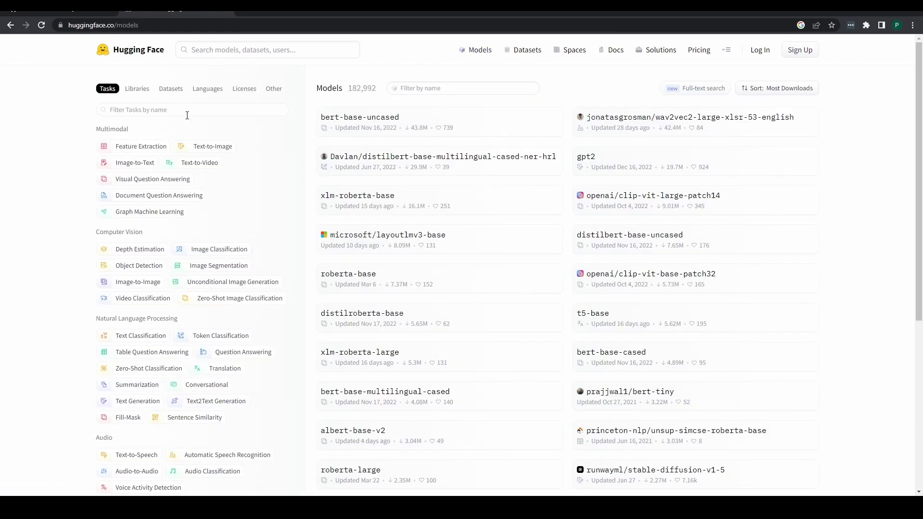
pyautogui.click(213, 147)
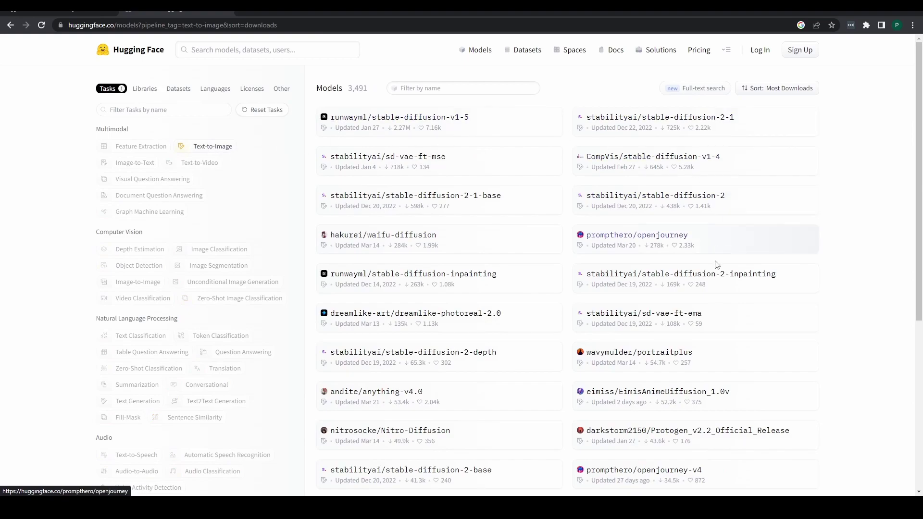
pyautogui.scroll(-6, 660, 377)
pyautogui.scroll(6, 660, 377)
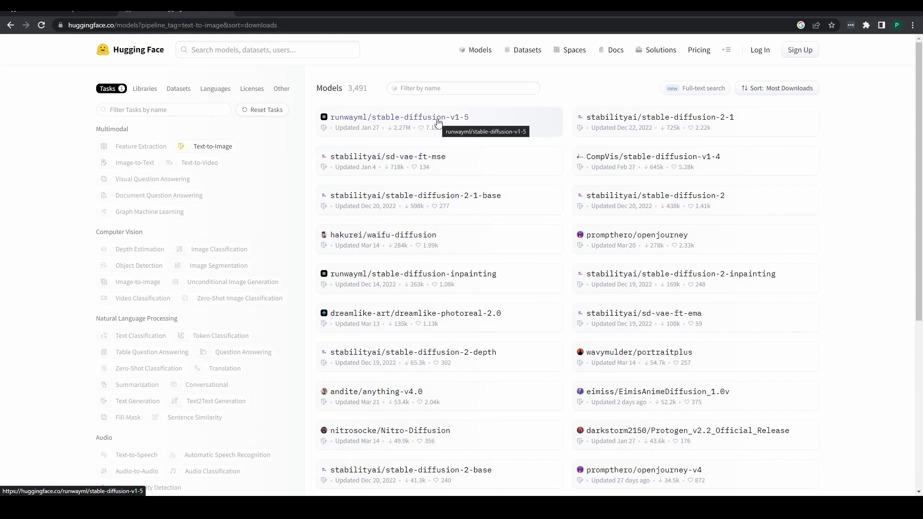
pyautogui.click(435, 119)
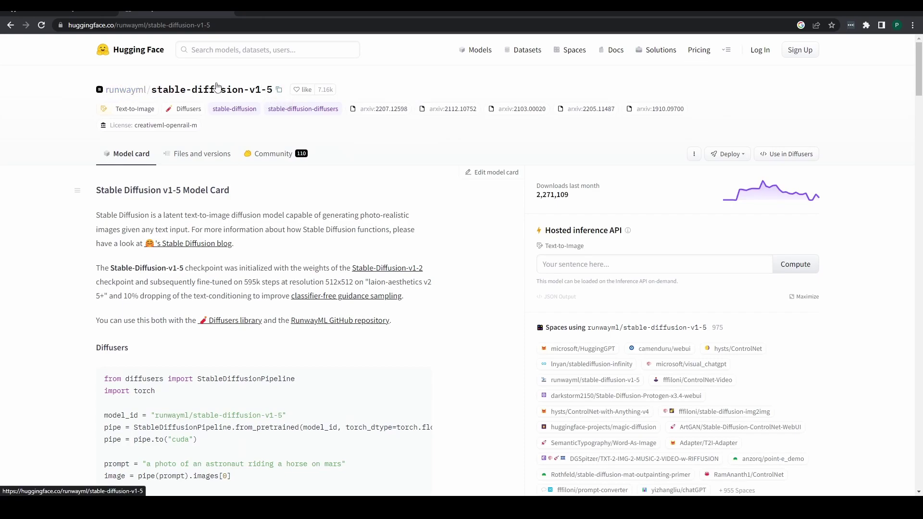
# Replace sd_tokenizer1's Tokenizer Model with runwayml/stable-diffusion-v1-5 and orbit the viewport
pyautogui.hotkey('alt', 'Tab')
pyautogui.click(797, 127)
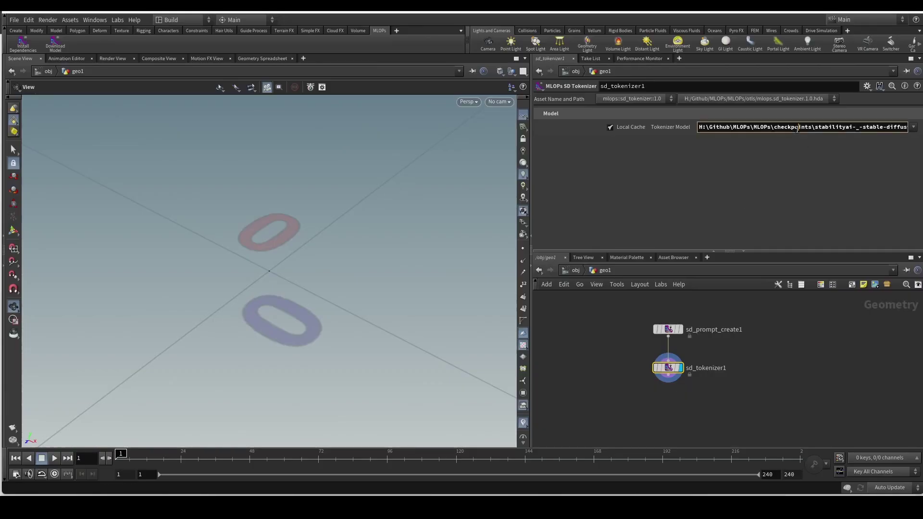
pyautogui.hotkey('ctrl', 'a')
pyautogui.write('runwayml/stable-diffusion-v1-5')
pyautogui.click(802, 372)
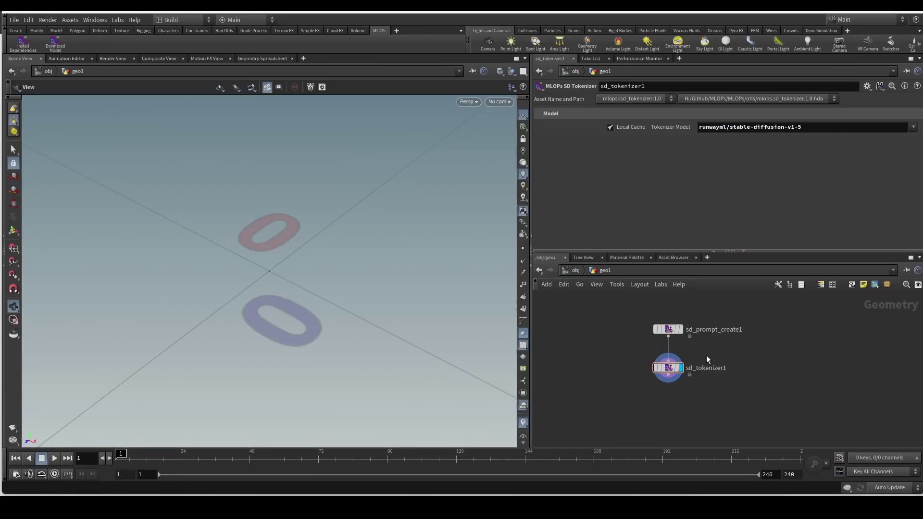
pyautogui.moveTo(416, 283); pyautogui.dragTo(343, 290)
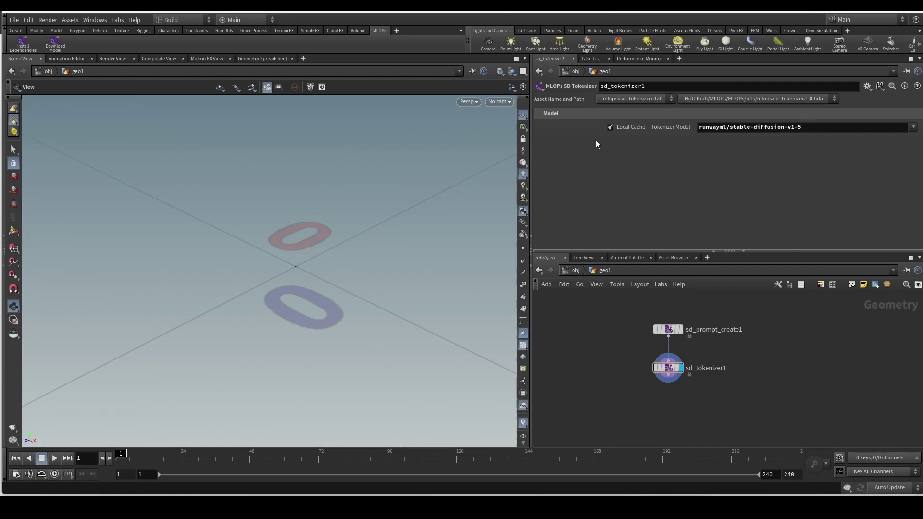
# Turn off Local Cache so the model files download, moving the console log aside
pyautogui.click(610, 128)
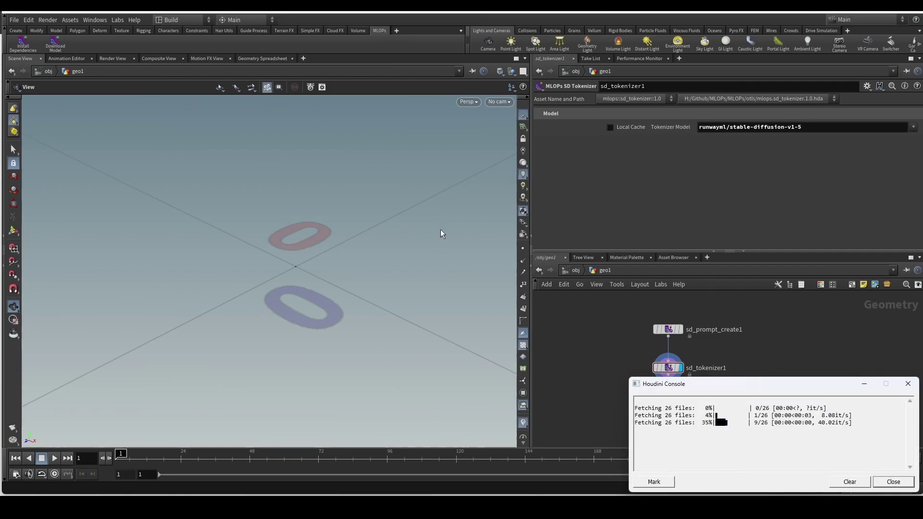
pyautogui.moveTo(719, 392); pyautogui.dragTo(163, 173)
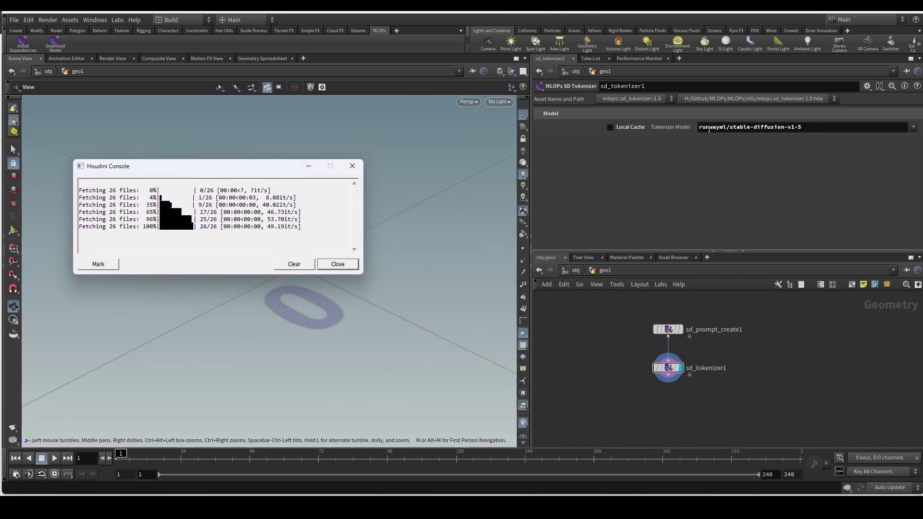
pyautogui.hotkey('alt', 'Tab')
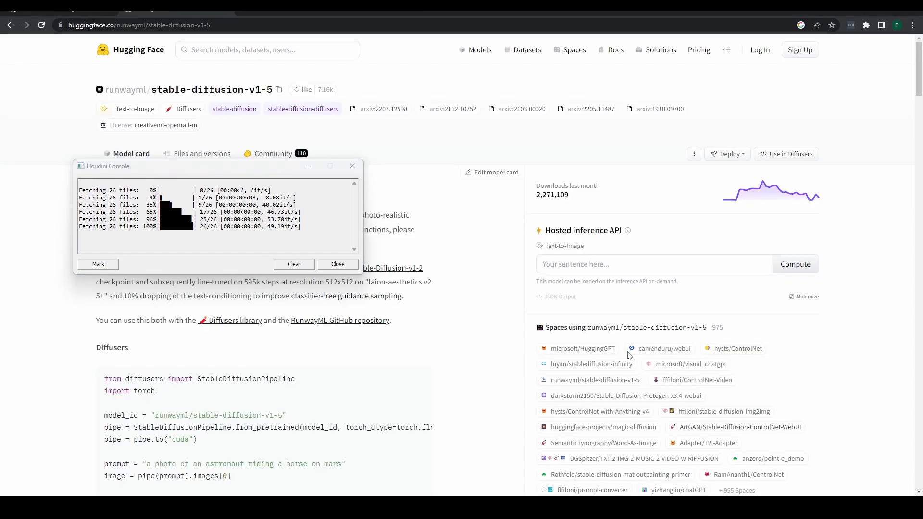
pyautogui.hotkey('alt', 'Tab')
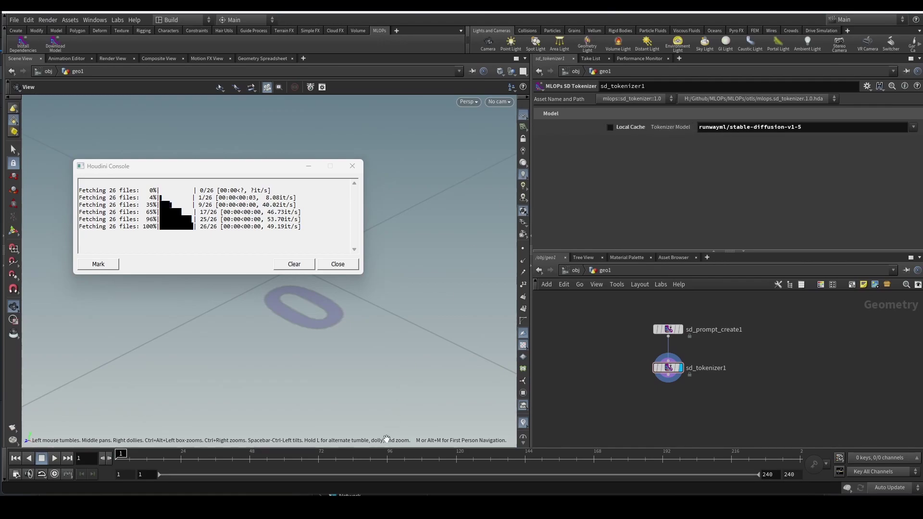
# Review the checkpoints folder in File Explorer, then bring up the Tokenizer Model list
pyautogui.moveTo(350, 494)
pyautogui.click(339, 447)
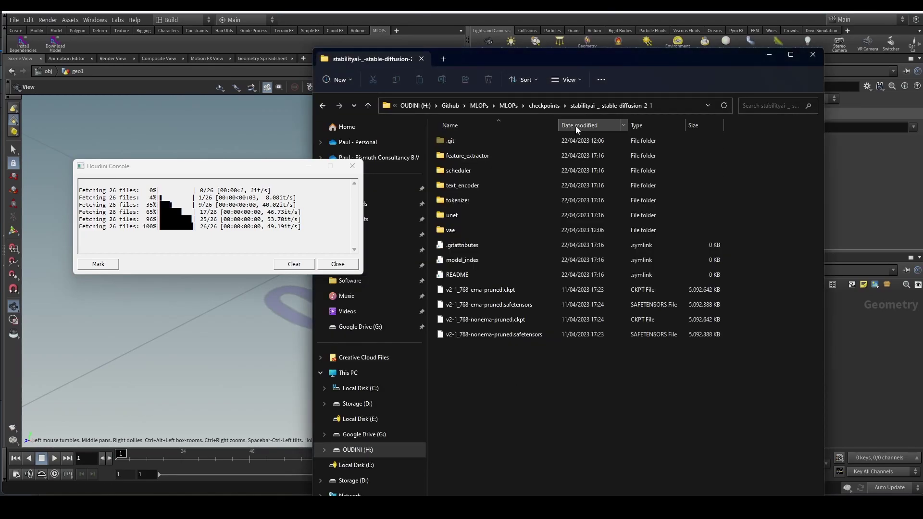
pyautogui.click(543, 105)
pyautogui.moveTo(554, 344); pyautogui.dragTo(471, 138)
pyautogui.click(768, 54)
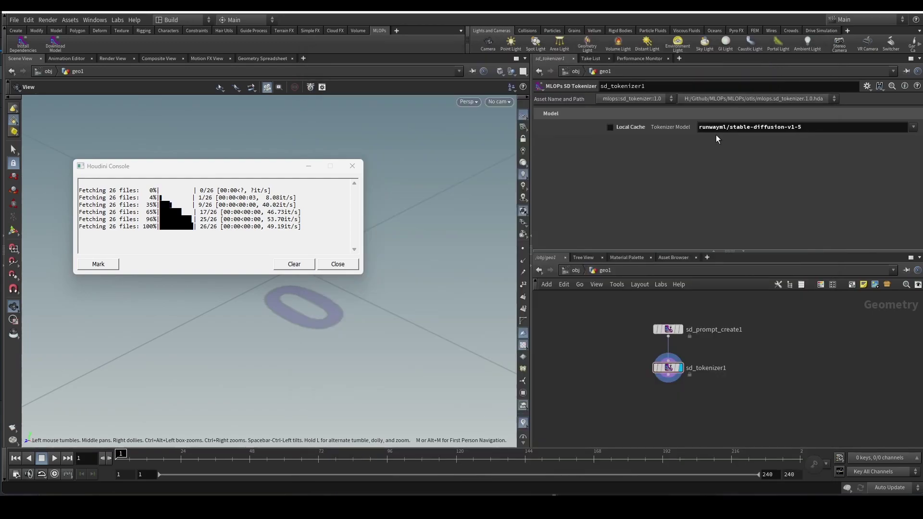
pyautogui.click(912, 126)
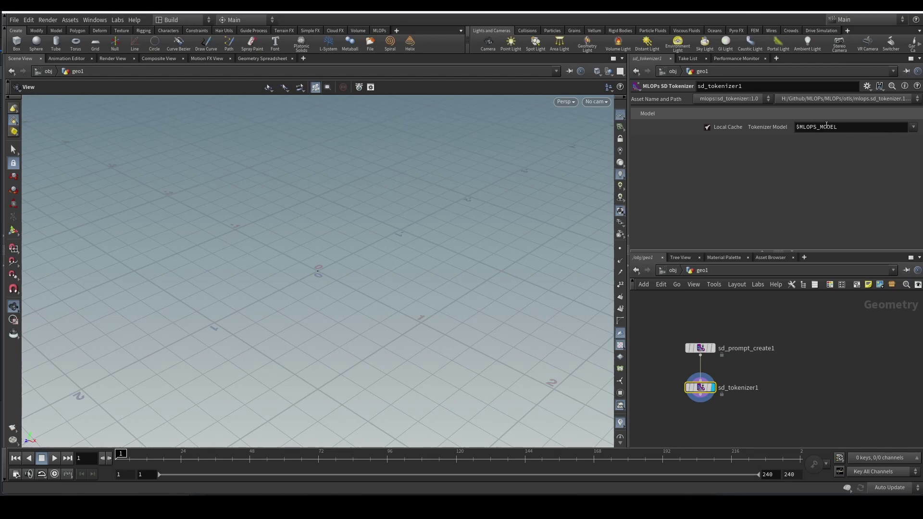
pyautogui.moveTo(840, 127); pyautogui.dragTo(795, 127)
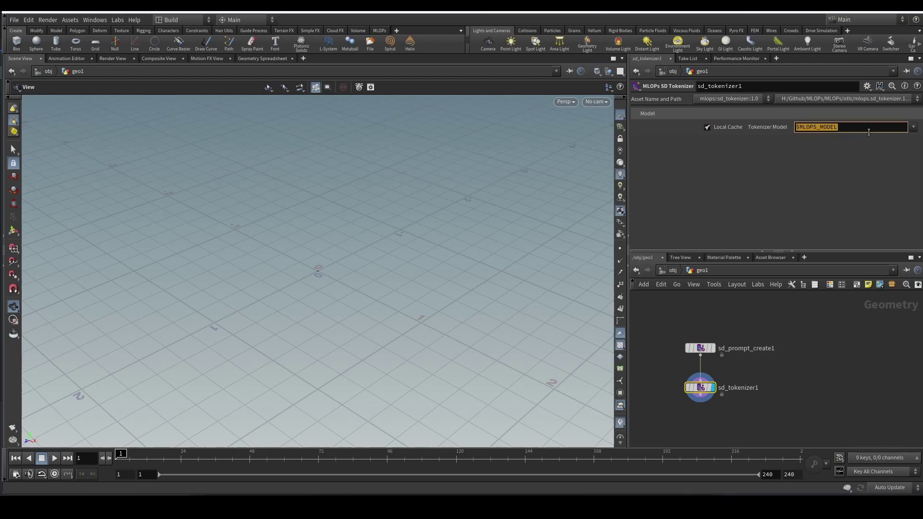
pyautogui.hotkey('alt', 'Tab')
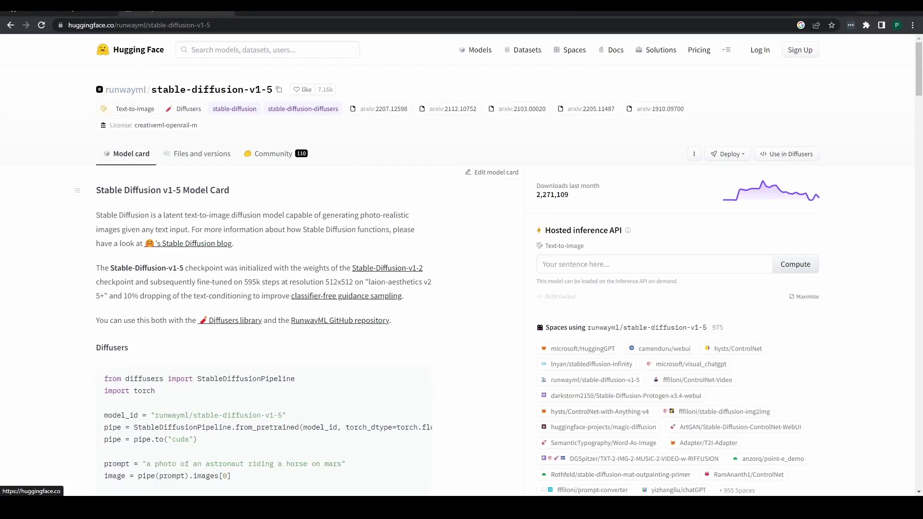
pyautogui.hotkey('alt', 'Tab')
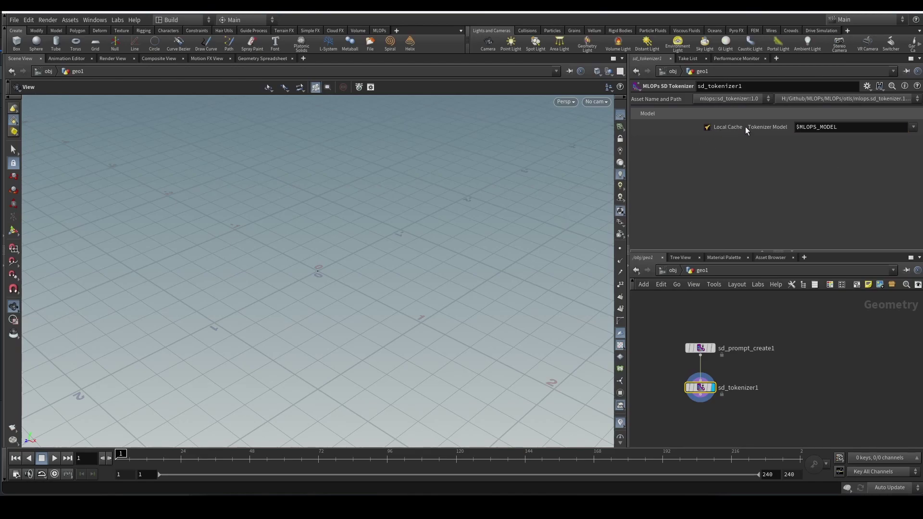
pyautogui.moveTo(848, 126); pyautogui.dragTo(794, 127)
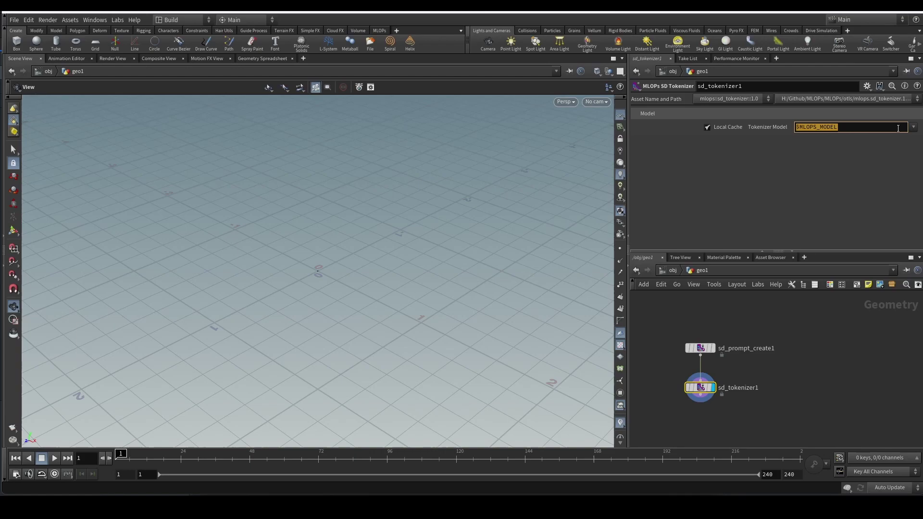
pyautogui.click(871, 209)
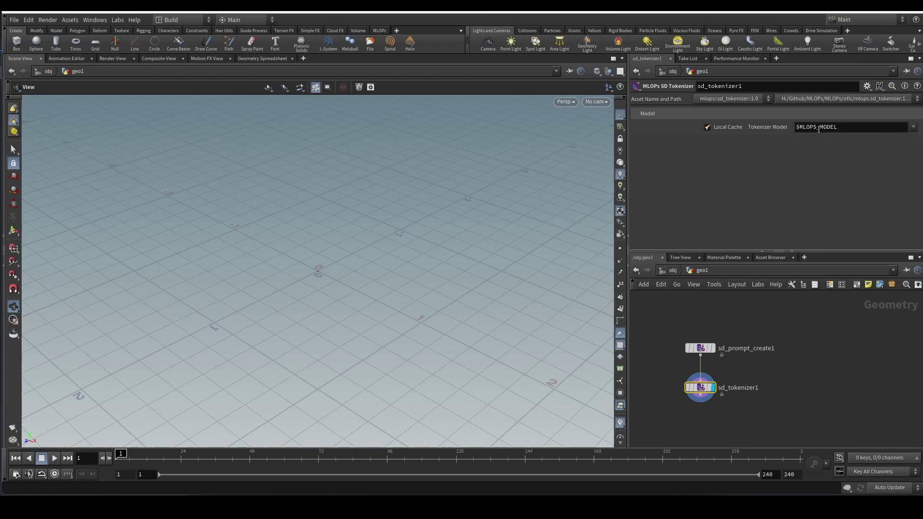